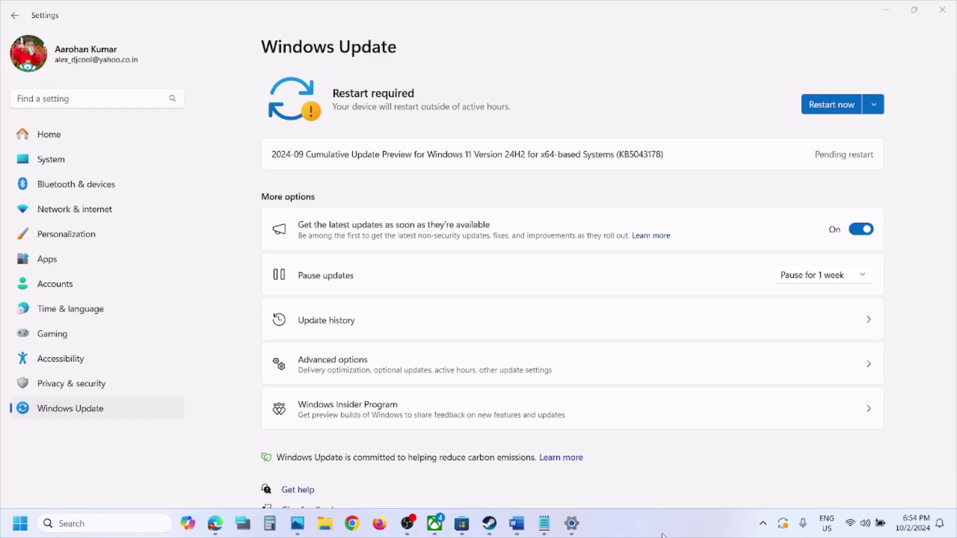
Review the pending KB5043178 update and the "Start App Readiness Service" instruction in the Word notes.
{"action": "double_click", "coordinate": [639, 155]}
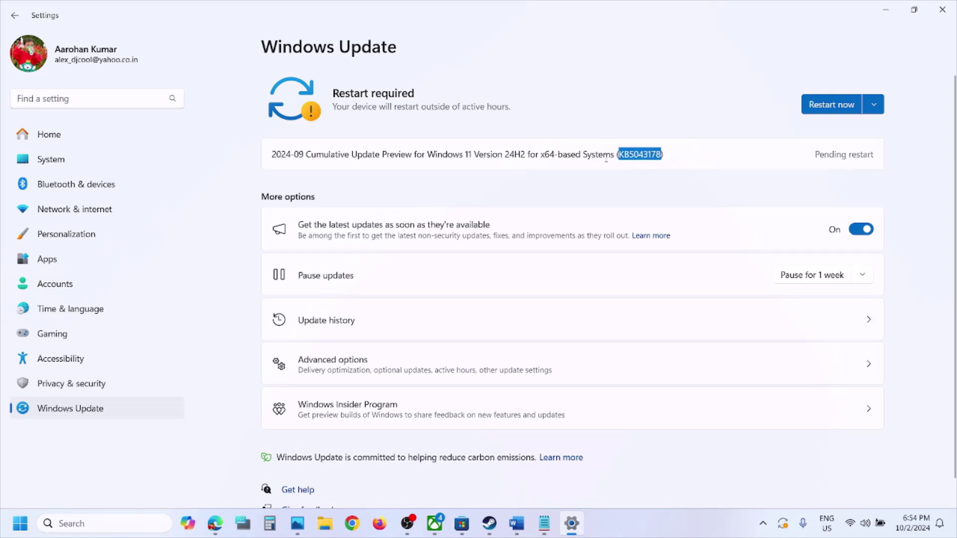
{"action": "left_click", "coordinate": [641, 526]}
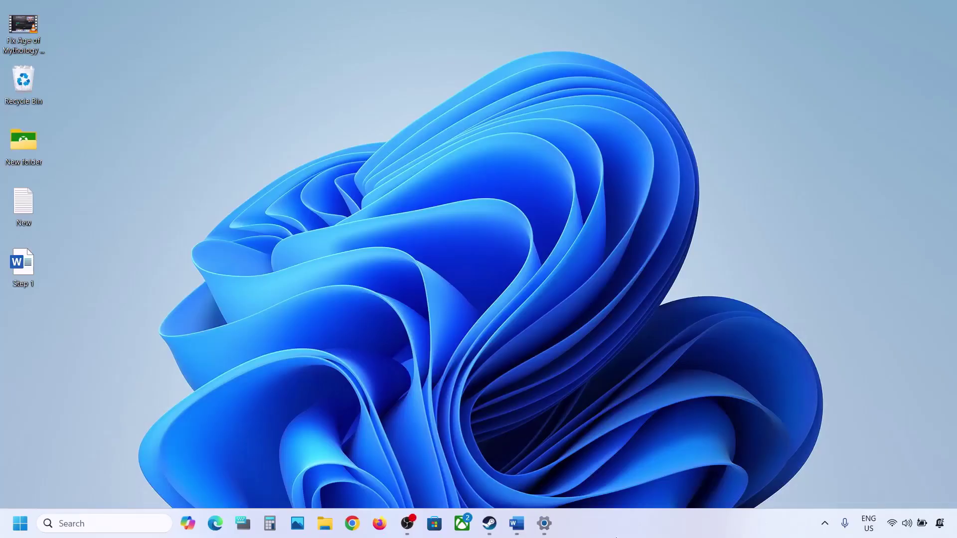
{"action": "left_click", "coordinate": [519, 524]}
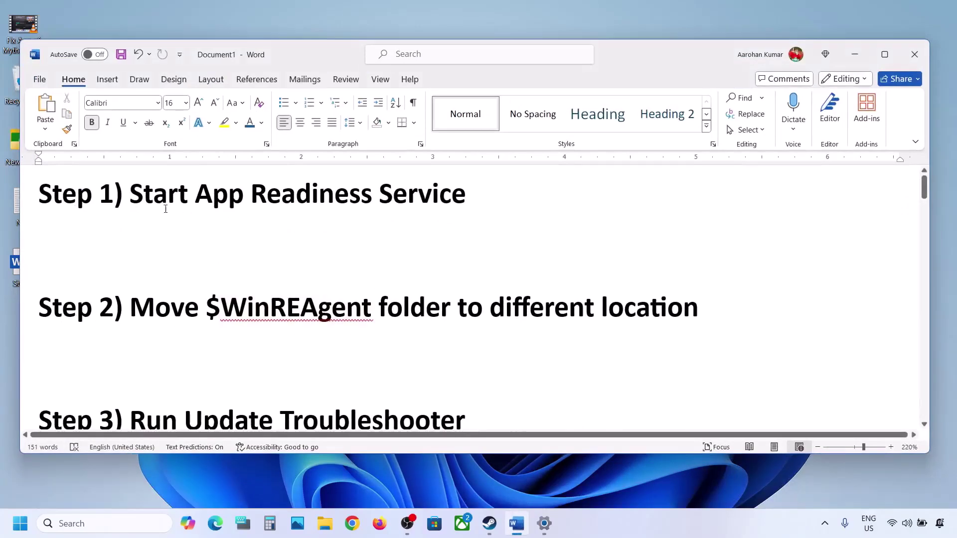
{"action": "left_click_drag", "start_coordinate": [143, 195], "coordinate": [468, 196]}
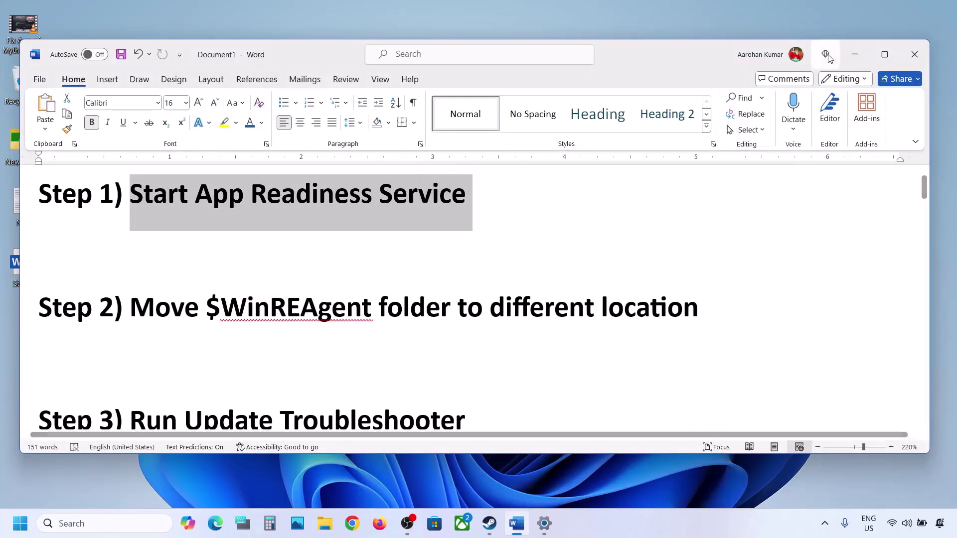
{"action": "left_click", "coordinate": [853, 59]}
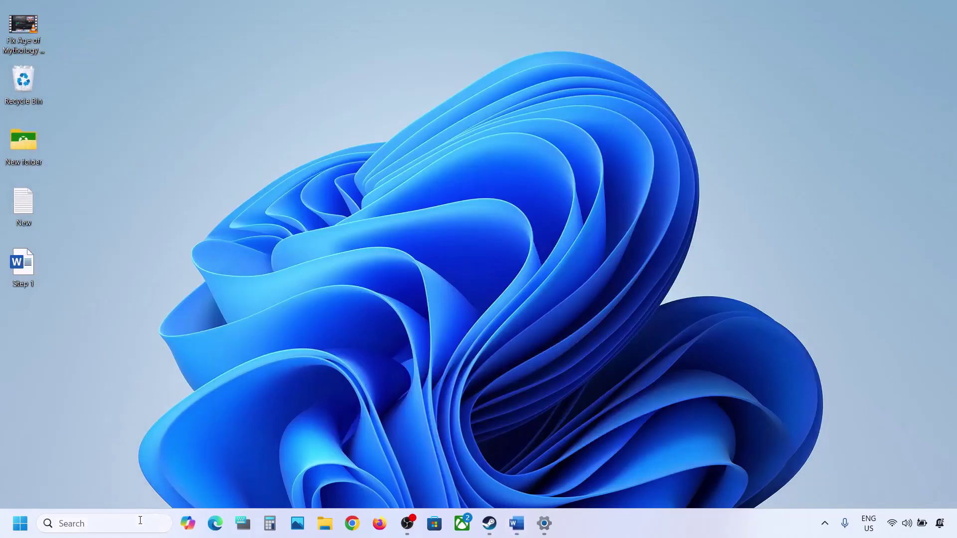
Launch the Services console and open the properties of the App Readiness service.
{"action": "left_click", "coordinate": [140, 520]}
{"action": "type", "text": "services"}
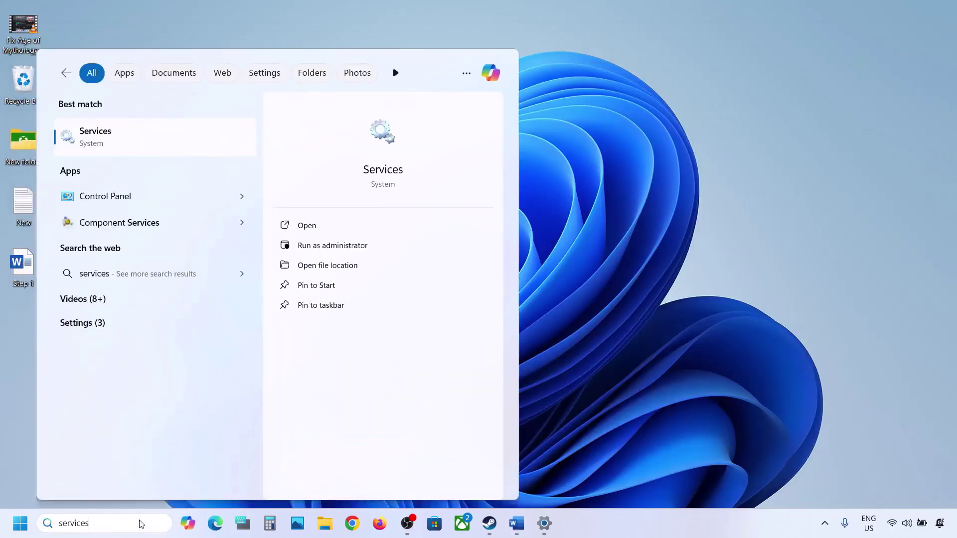
{"action": "left_click", "coordinate": [88, 146]}
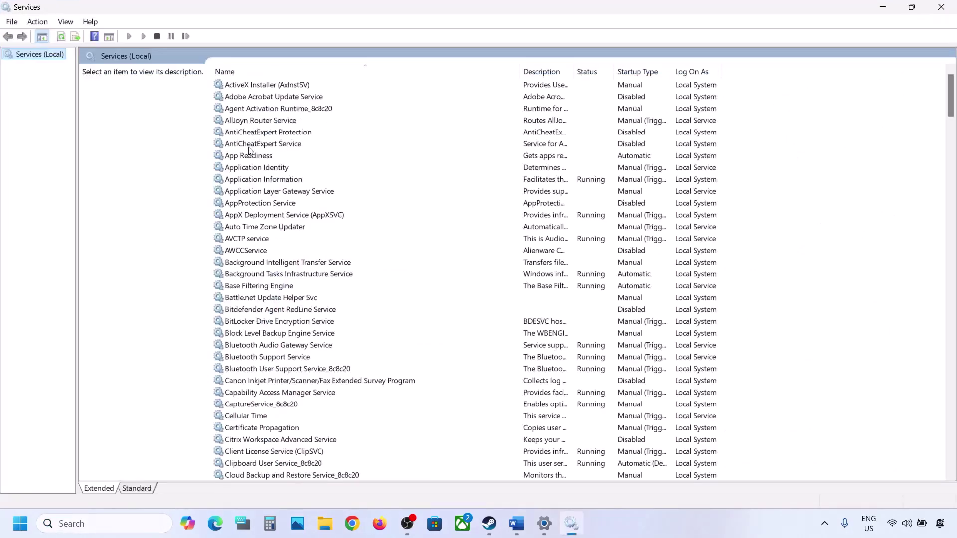
{"action": "left_click", "coordinate": [249, 156]}
{"action": "double_click", "coordinate": [290, 159]}
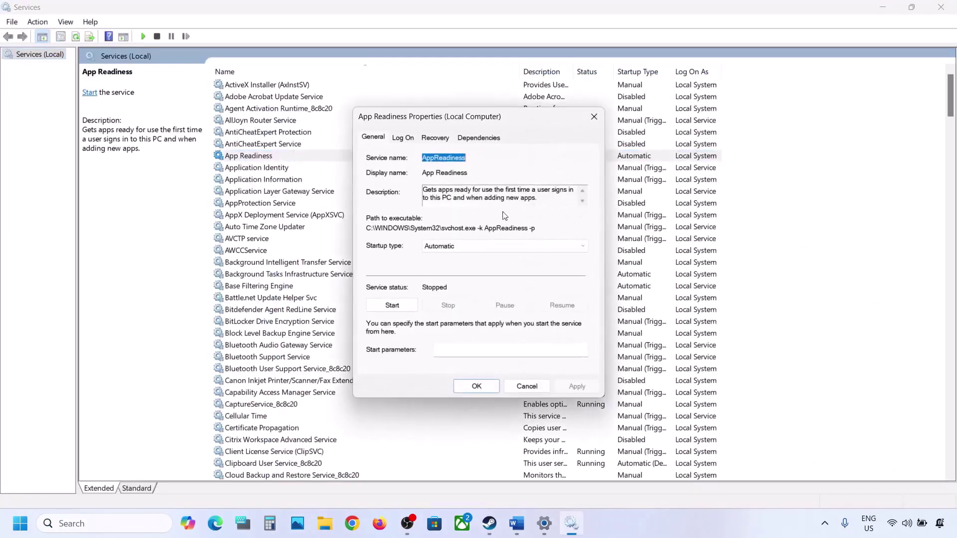
Set the App Readiness service's startup type to Automatic, start the service and close the Services console.
{"action": "left_click", "coordinate": [461, 247]}
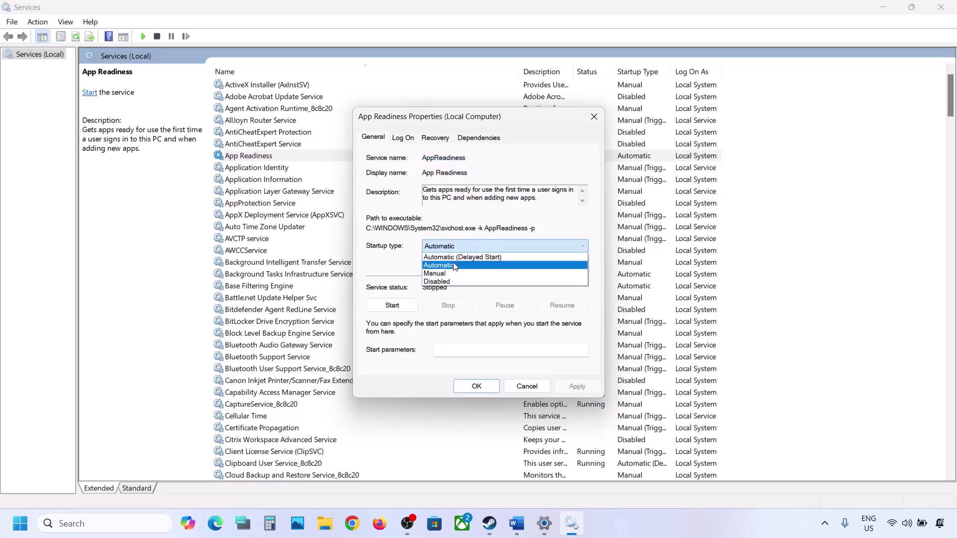
{"action": "left_click", "coordinate": [455, 265]}
{"action": "left_click", "coordinate": [569, 388]}
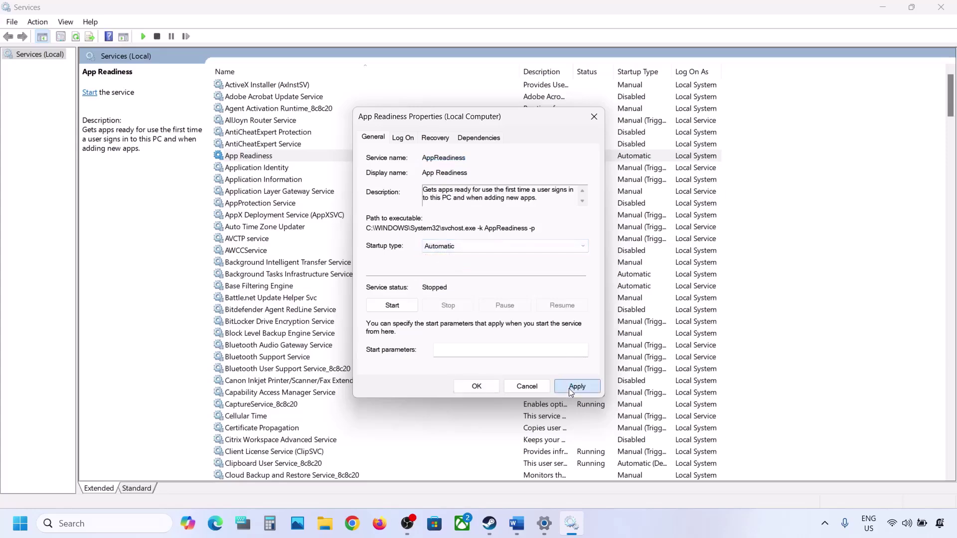
{"action": "left_click", "coordinate": [392, 305]}
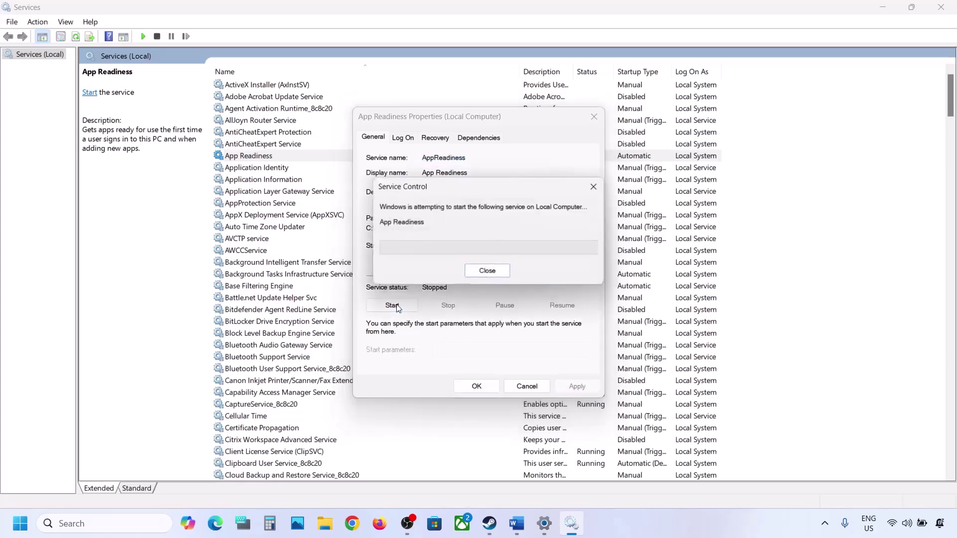
{"action": "left_click", "coordinate": [483, 390]}
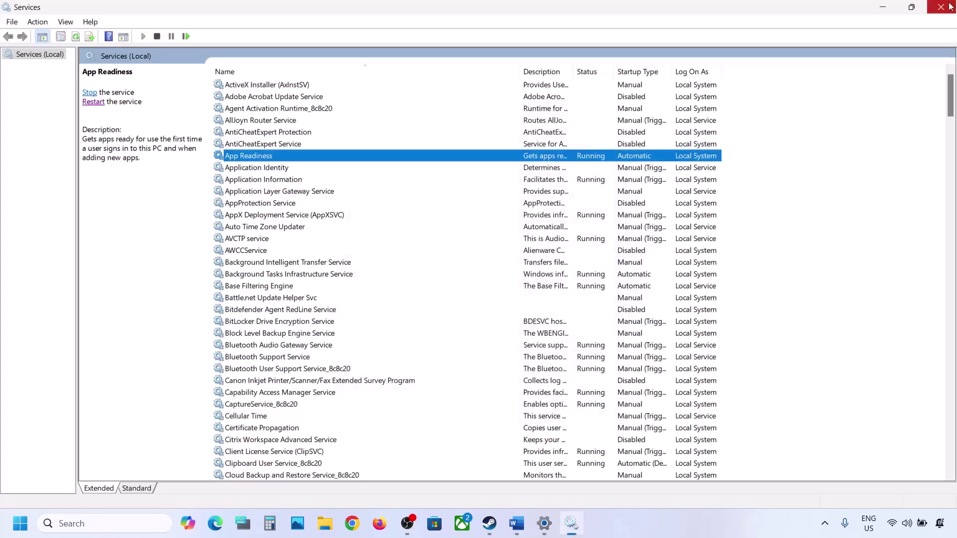
{"action": "key", "text": "alt+F4"}
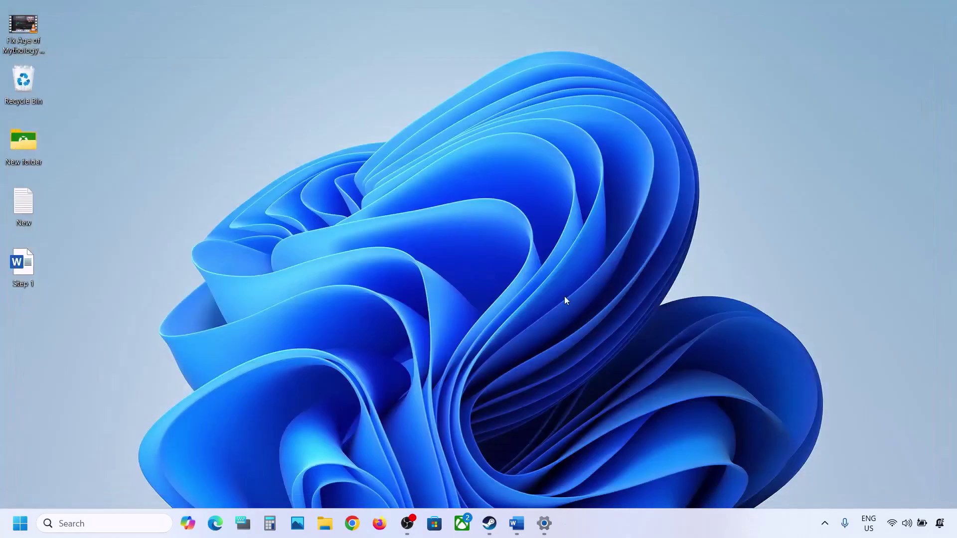
Check Step 2 in the Word notes, then locate the $WinREAgent folder on the C: drive in File Explorer with hidden items shown.
{"action": "left_click", "coordinate": [516, 533]}
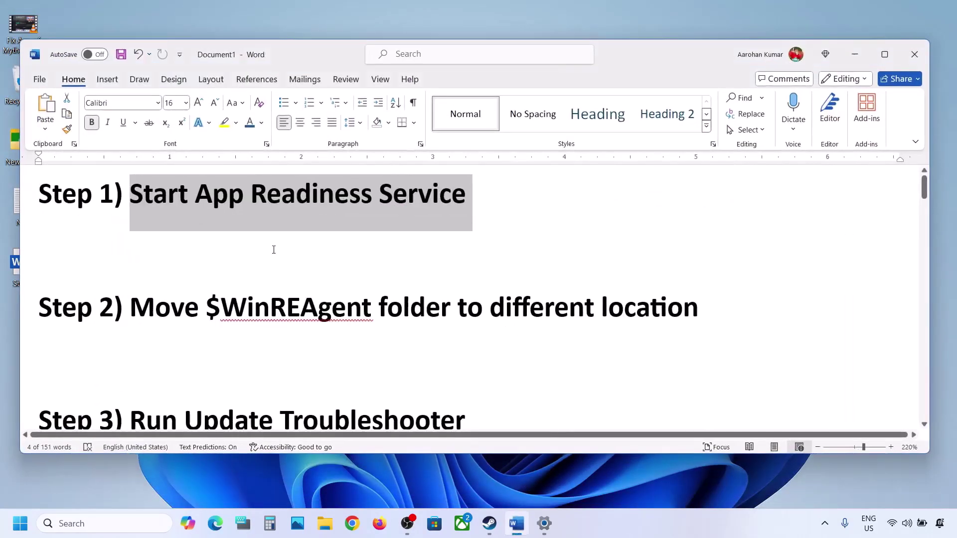
{"action": "double_click", "coordinate": [212, 305]}
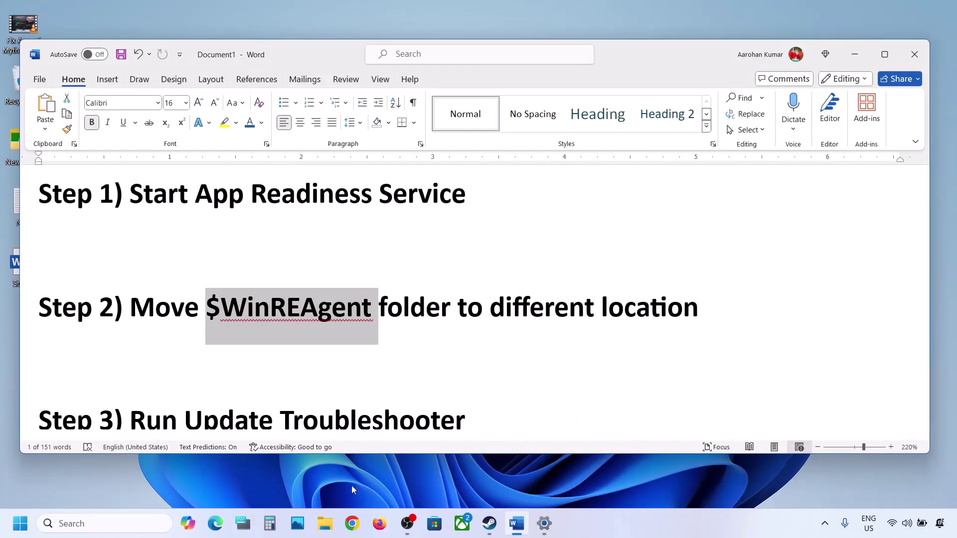
{"action": "left_click", "coordinate": [325, 523]}
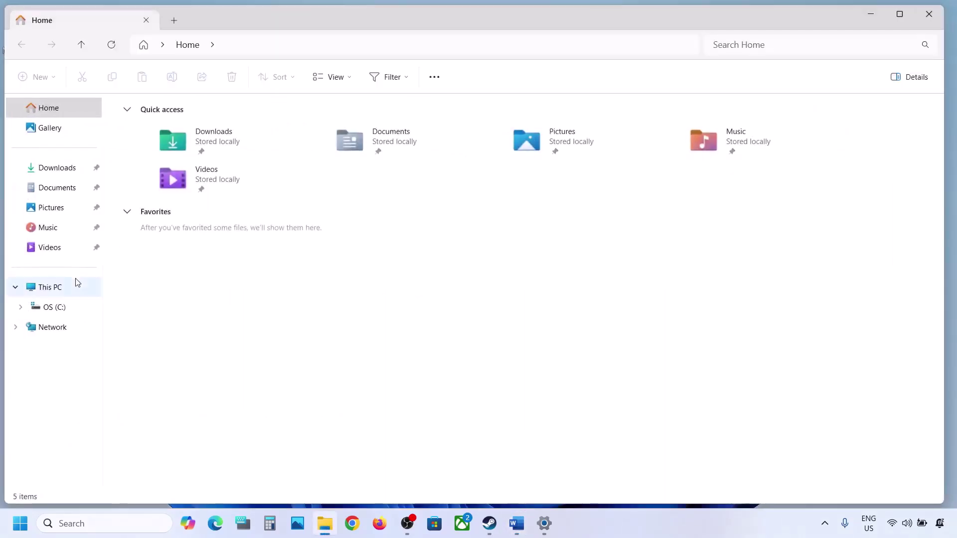
{"action": "left_click", "coordinate": [62, 292]}
{"action": "double_click", "coordinate": [202, 130]}
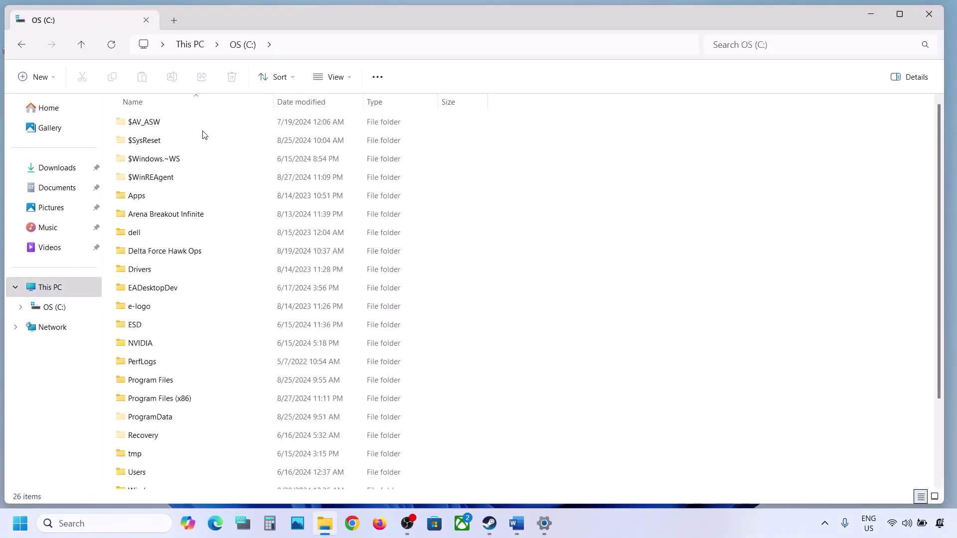
{"action": "left_click", "coordinate": [156, 182]}
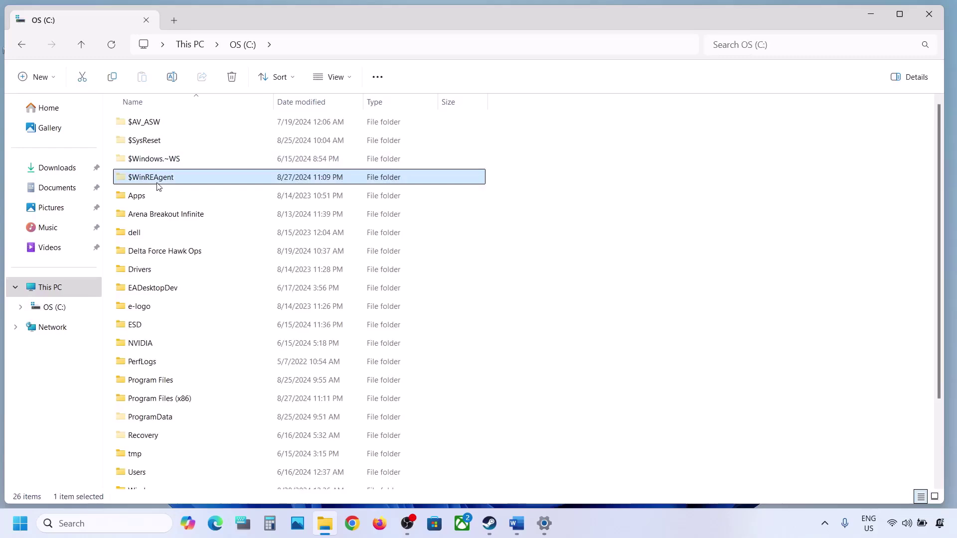
{"action": "mouse_move", "coordinate": [191, 180]}
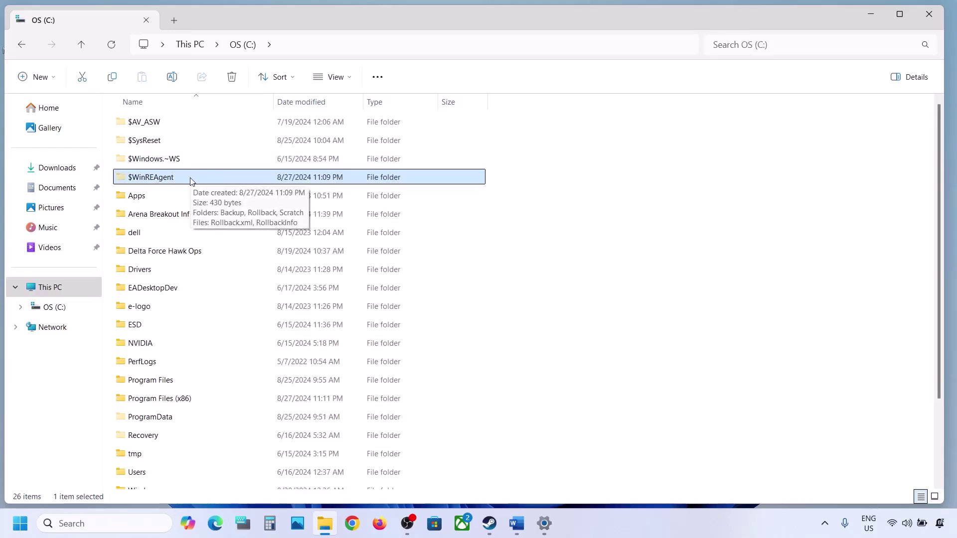
{"action": "left_click", "coordinate": [349, 76]}
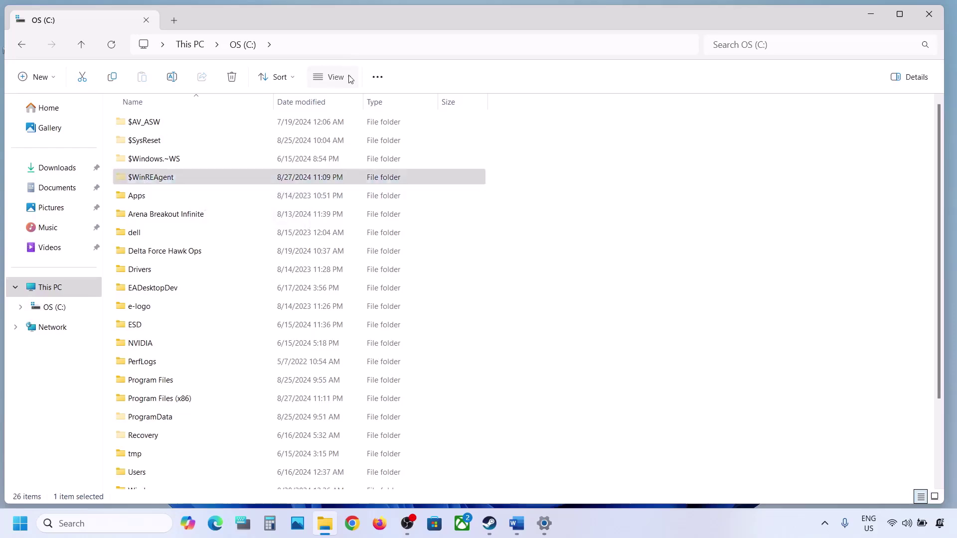
{"action": "mouse_move", "coordinate": [329, 316]}
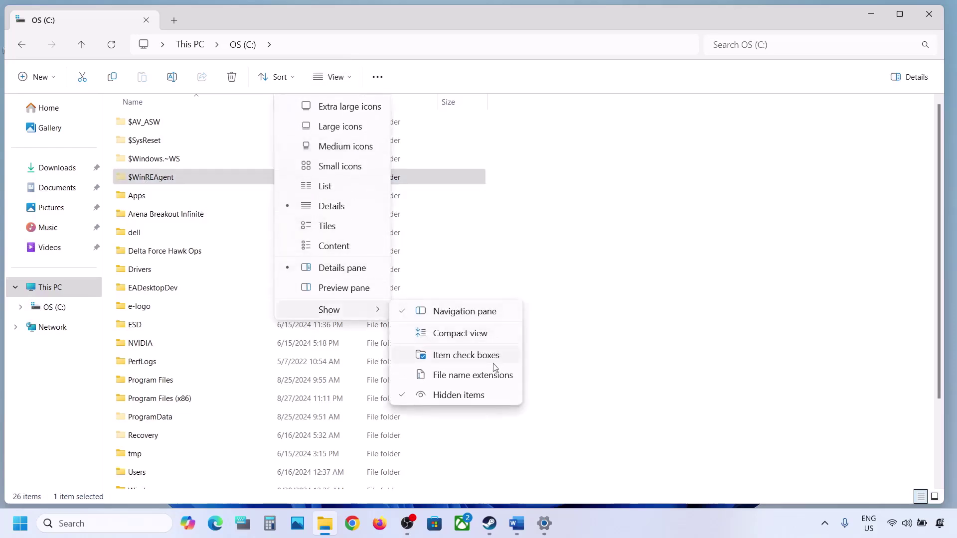
Copy the $WinREAgent folder from the C: drive to the desktop.
{"action": "left_click", "coordinate": [134, 178]}
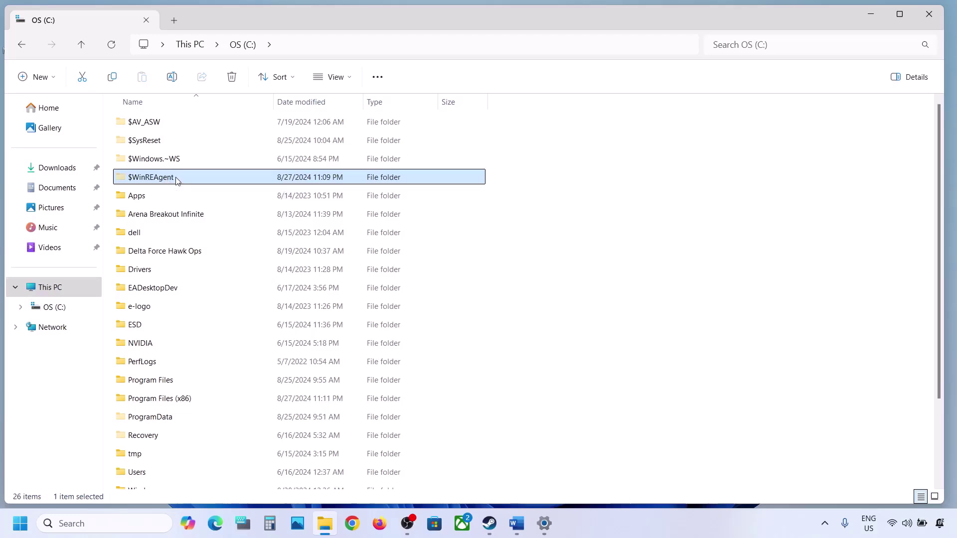
{"action": "right_click", "coordinate": [177, 179]}
{"action": "left_click", "coordinate": [216, 161]}
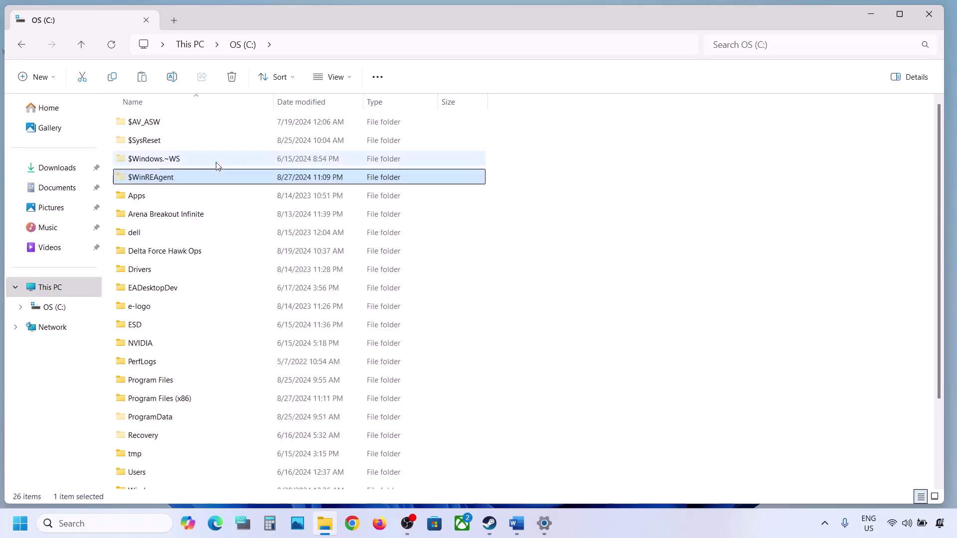
{"action": "key", "text": "super+d"}
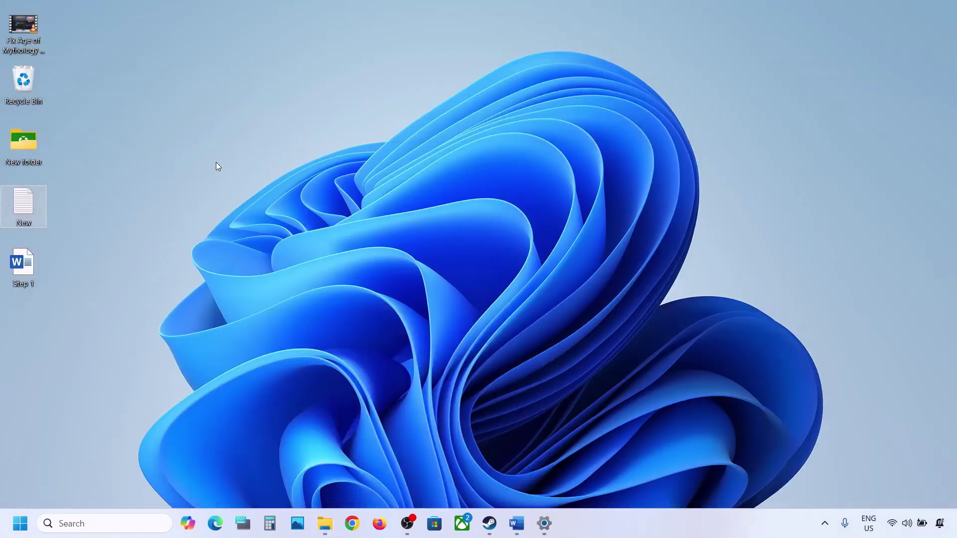
{"action": "key", "text": "ctrl+v"}
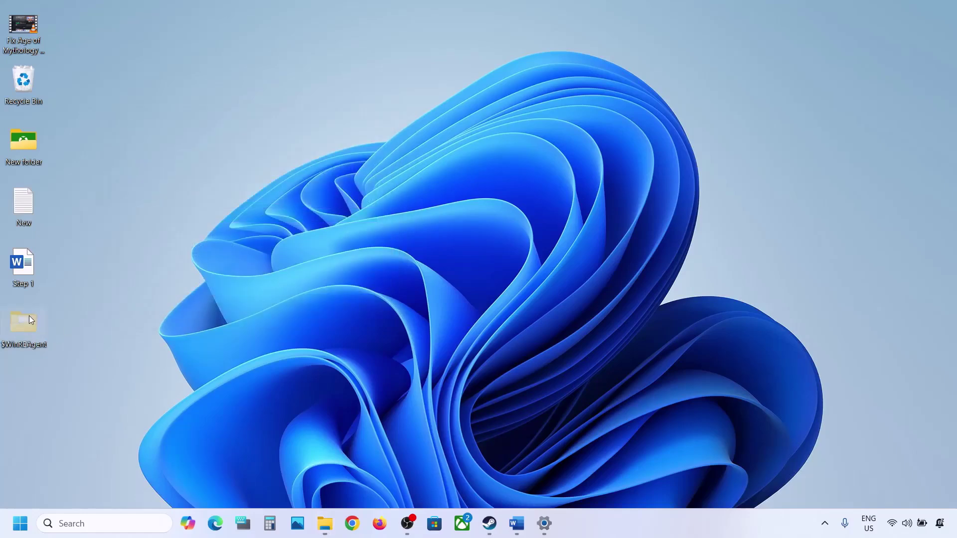
Delete the original $WinREAgent folder from the C: drive in File Explorer.
{"action": "left_click", "coordinate": [324, 523]}
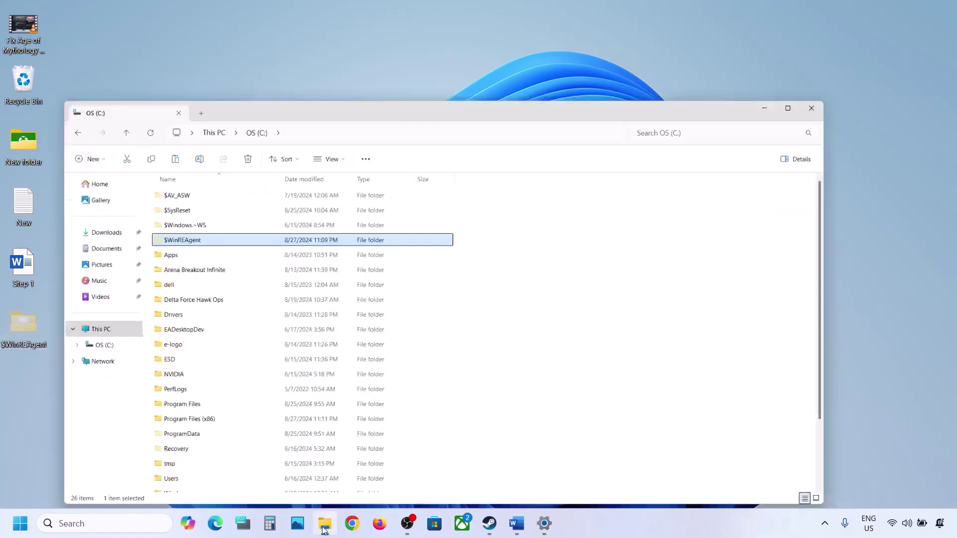
{"action": "right_click", "coordinate": [162, 180]}
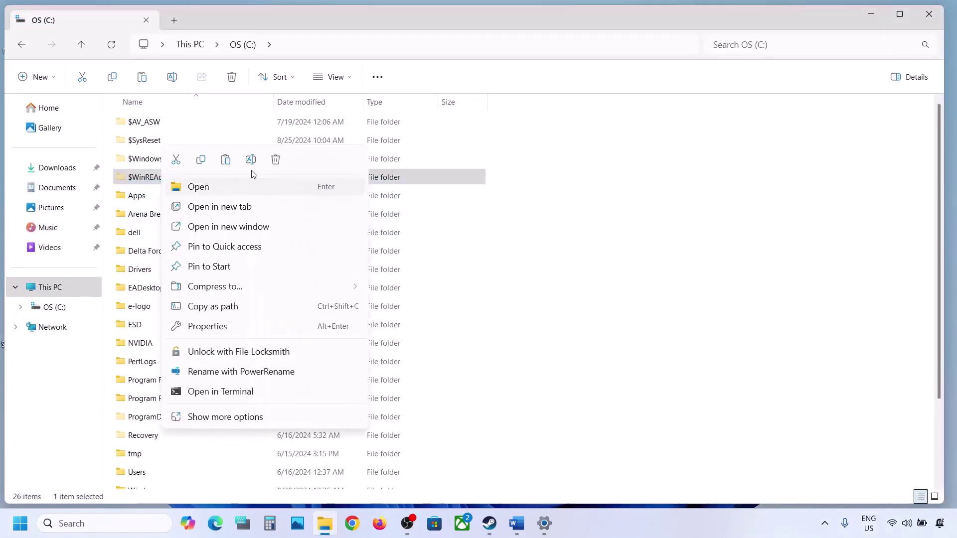
{"action": "left_click", "coordinate": [274, 160]}
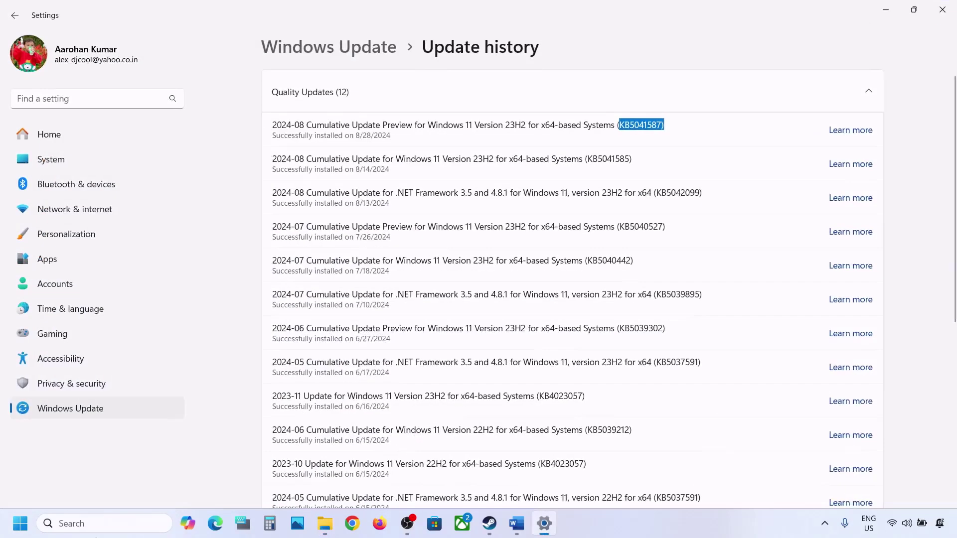
Check for updates in Windows Update, display the computer's restart option and minimize Settings.
{"action": "left_click", "coordinate": [77, 414]}
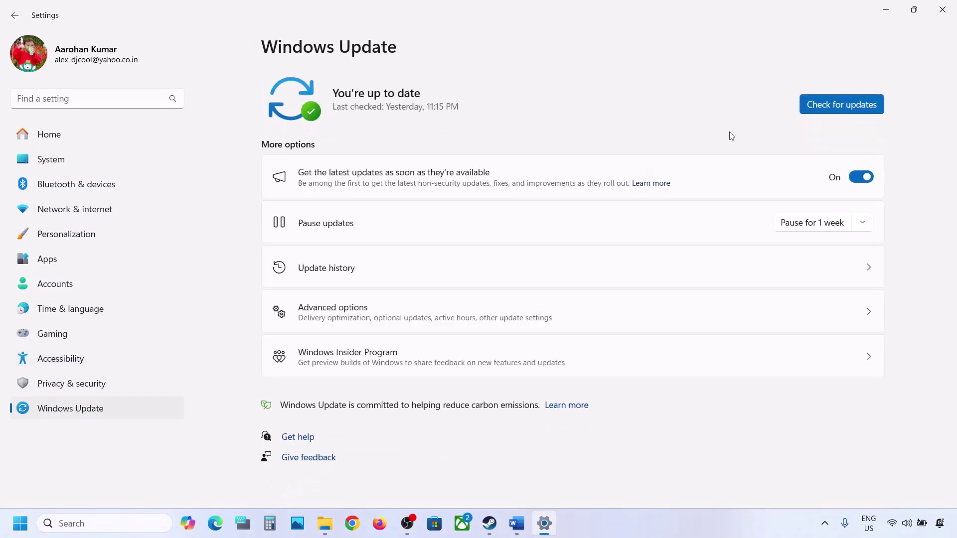
{"action": "left_click", "coordinate": [836, 107]}
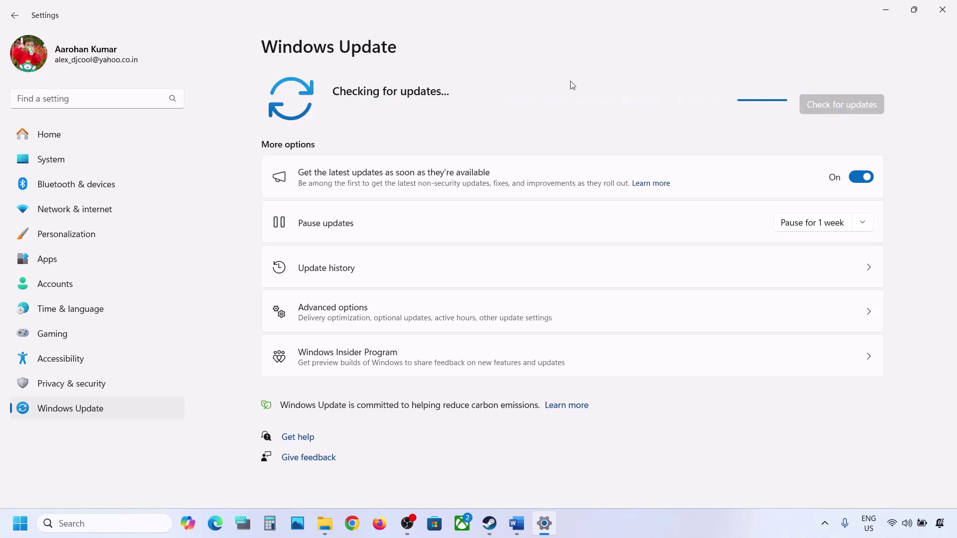
{"action": "left_click", "coordinate": [20, 523]}
{"action": "left_click", "coordinate": [362, 481]}
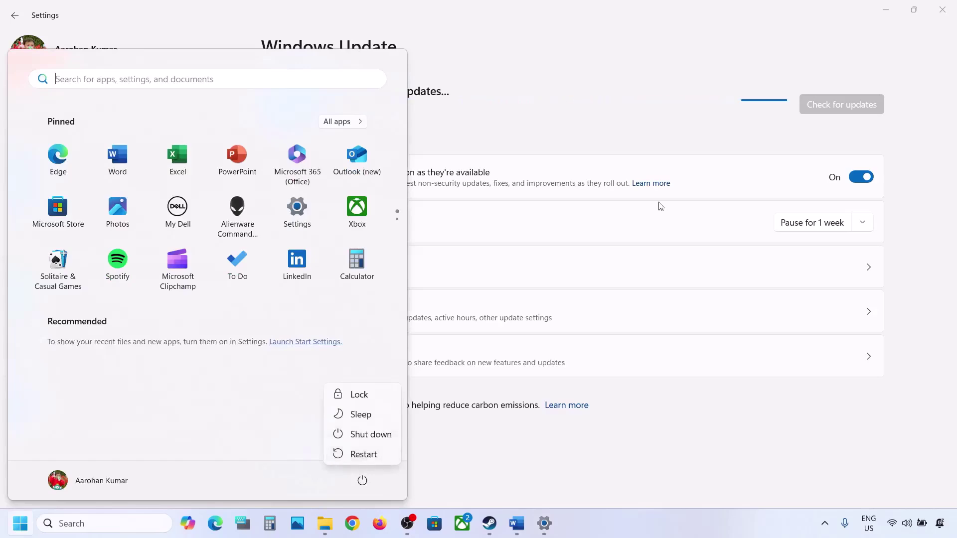
{"action": "left_click", "coordinate": [892, 8]}
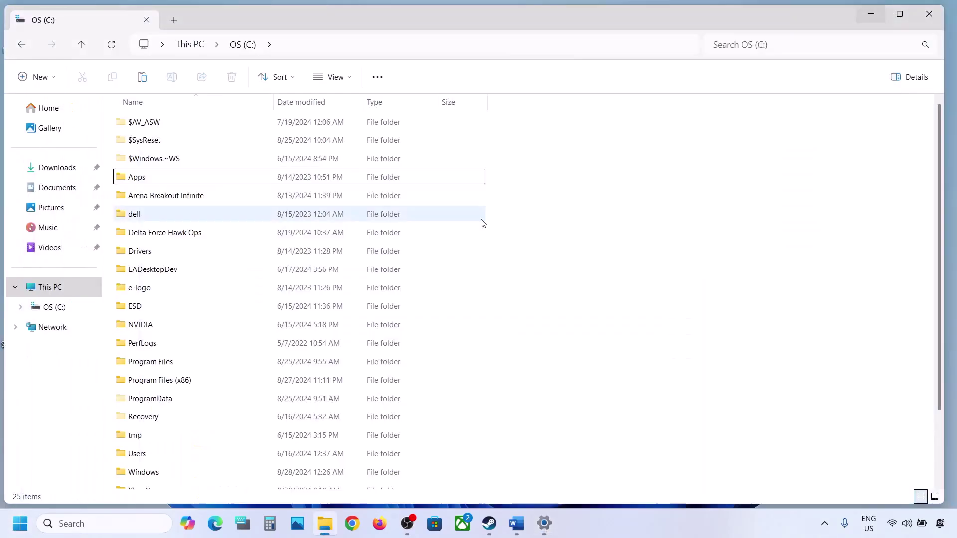
Move the $WinREAgent folder from the desktop back to the C: drive and close File Explorer.
{"action": "key", "text": "super+d"}
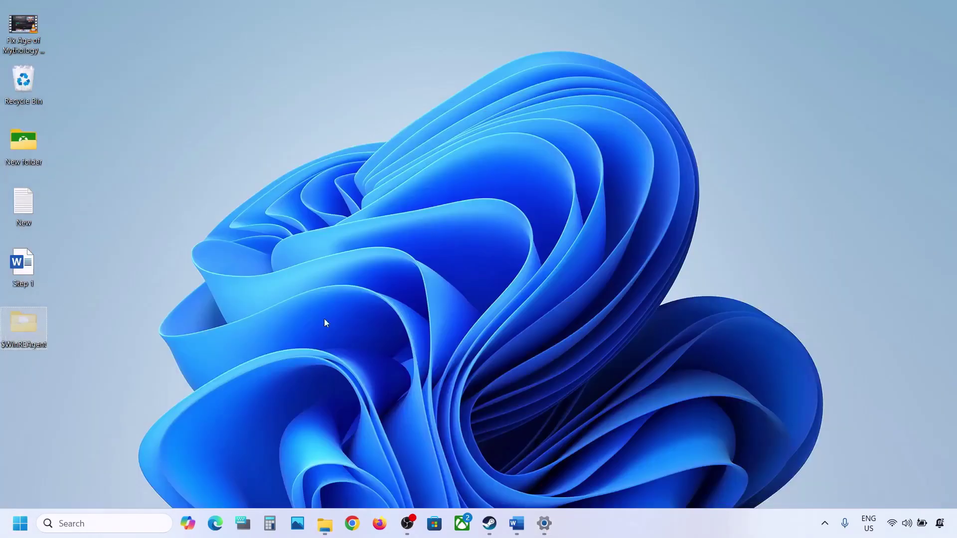
{"action": "right_click", "coordinate": [31, 328]}
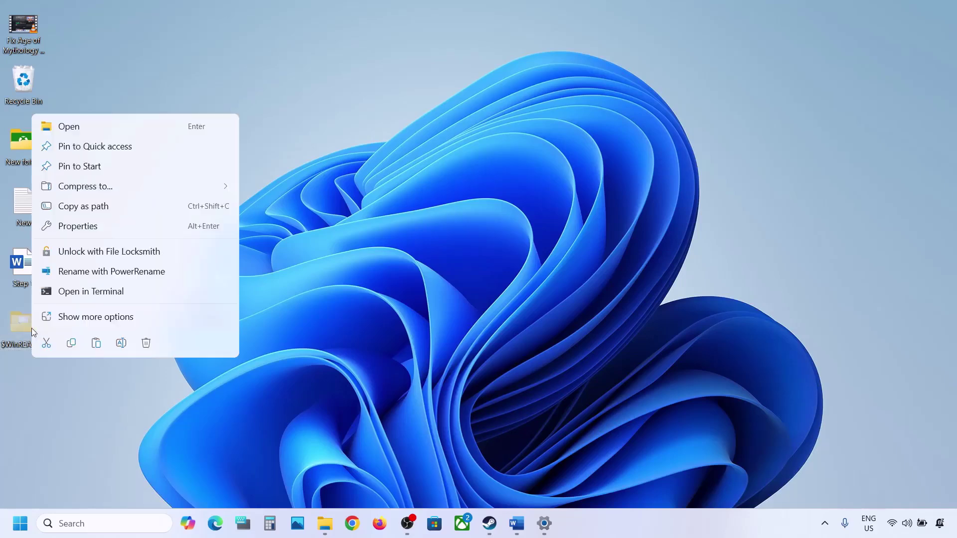
{"action": "left_click", "coordinate": [53, 344]}
{"action": "left_click", "coordinate": [324, 523]}
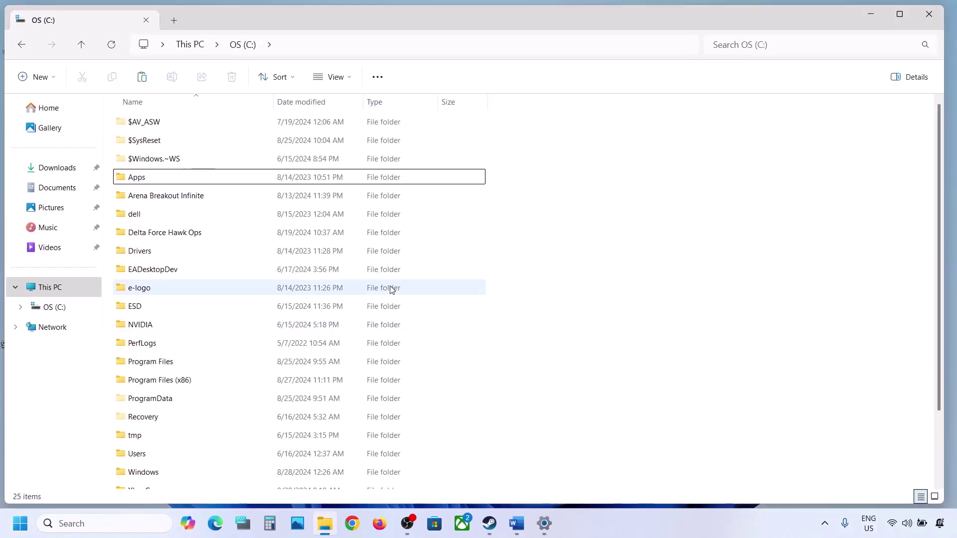
{"action": "key", "text": "ctrl+v"}
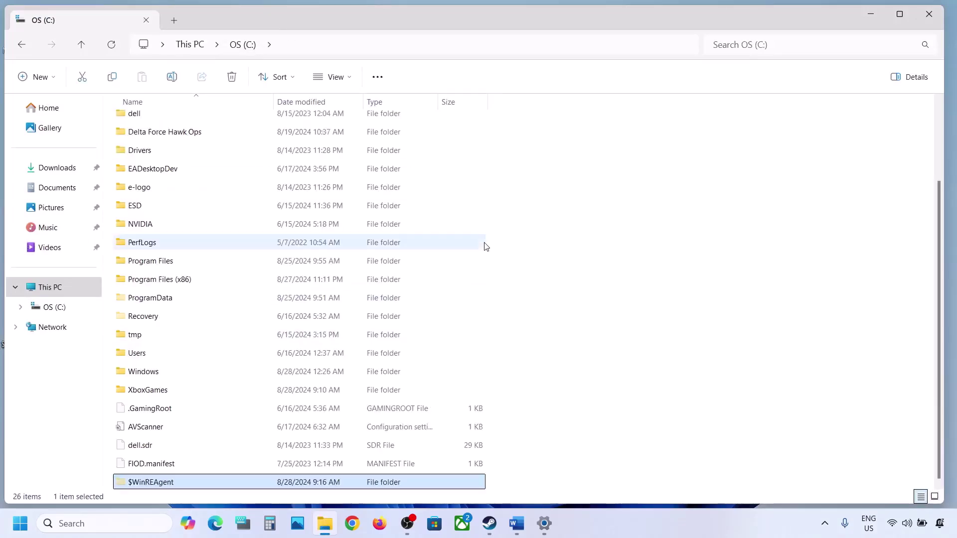
{"action": "left_click", "coordinate": [929, 14]}
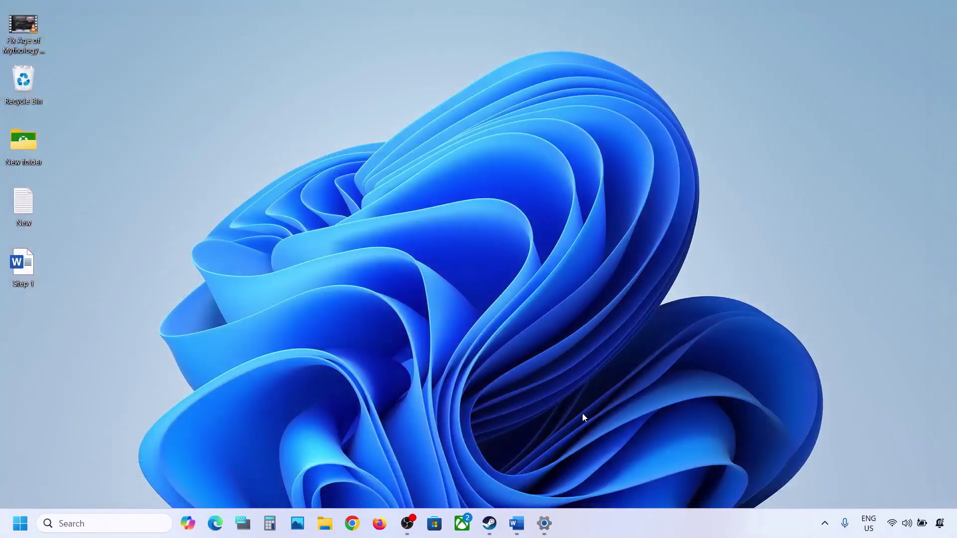
Check Step 3 in the Word notes, then run the Windows Update troubleshooter in the Settings app.
{"action": "mouse_move", "coordinate": [516, 523]}
{"action": "left_click", "coordinate": [501, 474]}
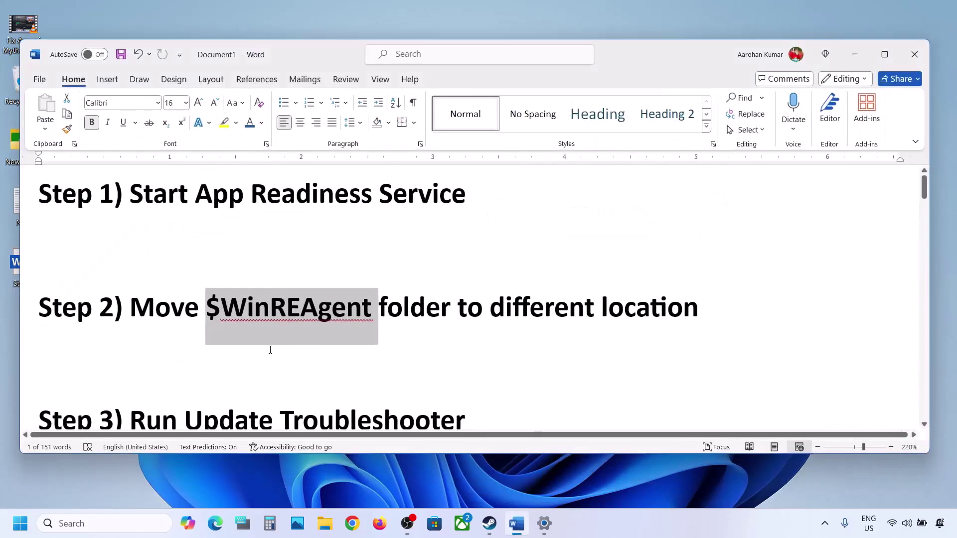
{"action": "scroll", "coordinate": [270, 349], "scroll_direction": "down", "scroll_amount": 1}
{"action": "left_click_drag", "start_coordinate": [40, 234], "coordinate": [129, 299]}
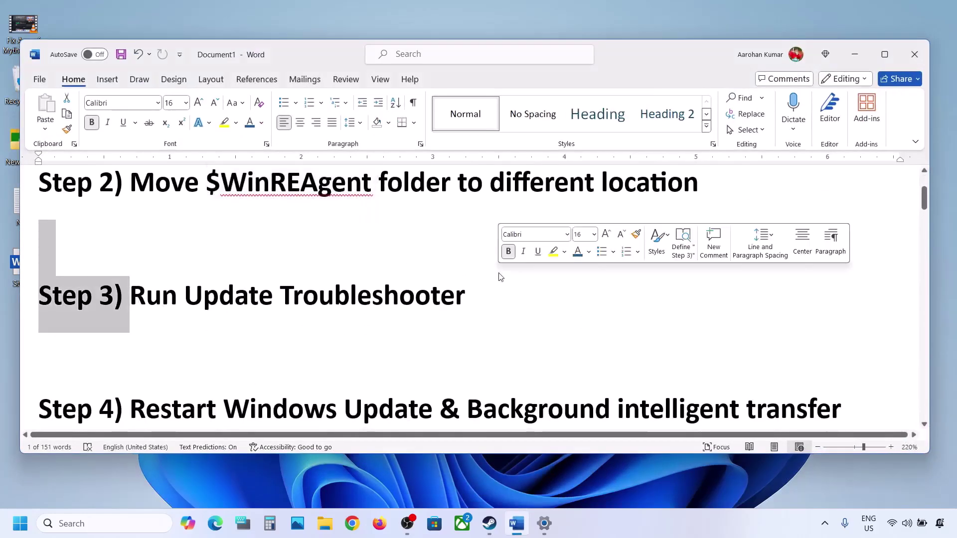
{"action": "key", "text": "alt+Tab"}
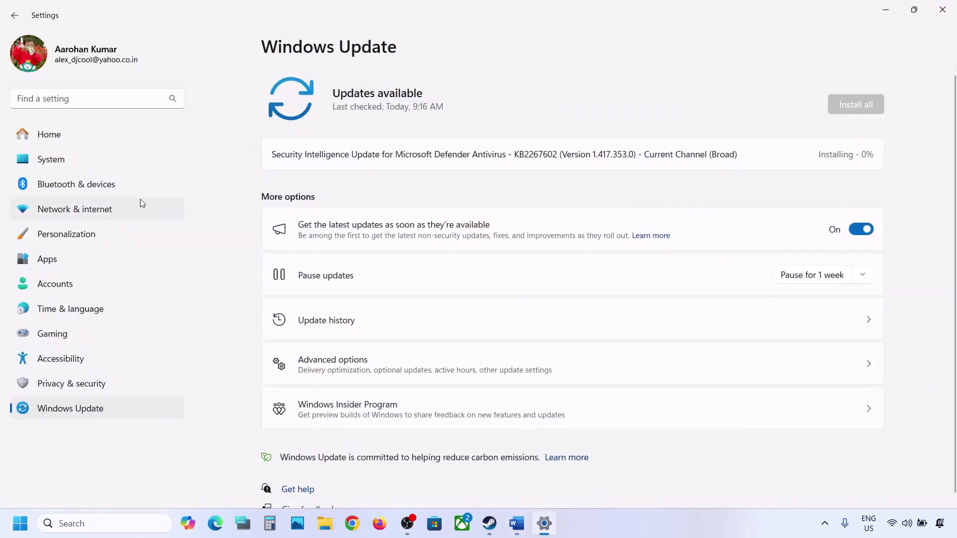
{"action": "left_click", "coordinate": [71, 169]}
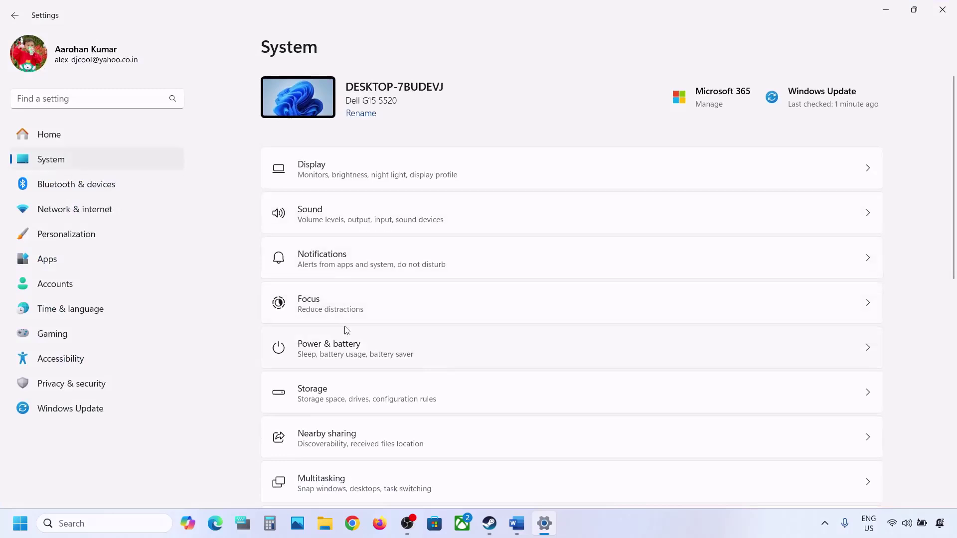
{"action": "scroll", "coordinate": [346, 329], "scroll_direction": "down", "scroll_amount": 2}
{"action": "scroll", "coordinate": [357, 379], "scroll_direction": "down", "scroll_amount": 3}
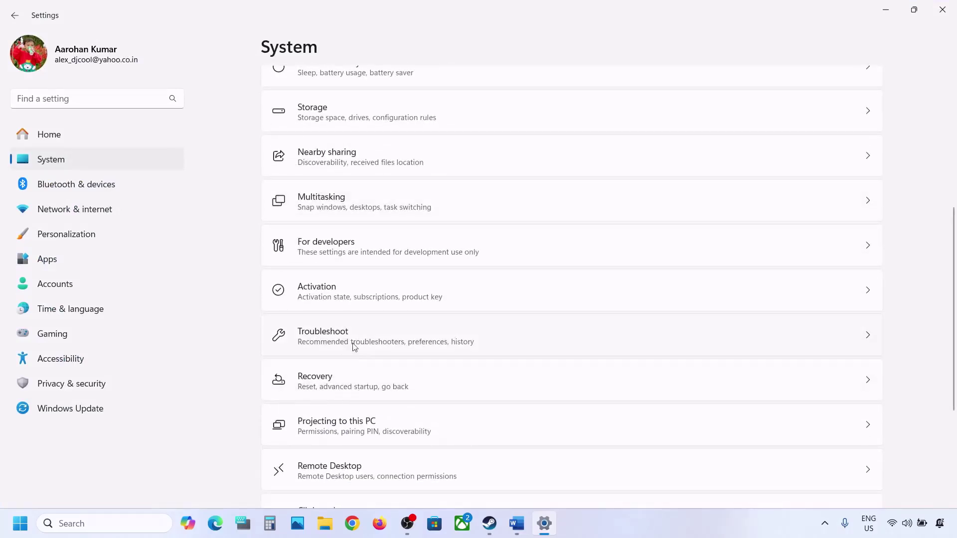
{"action": "left_click", "coordinate": [357, 347]}
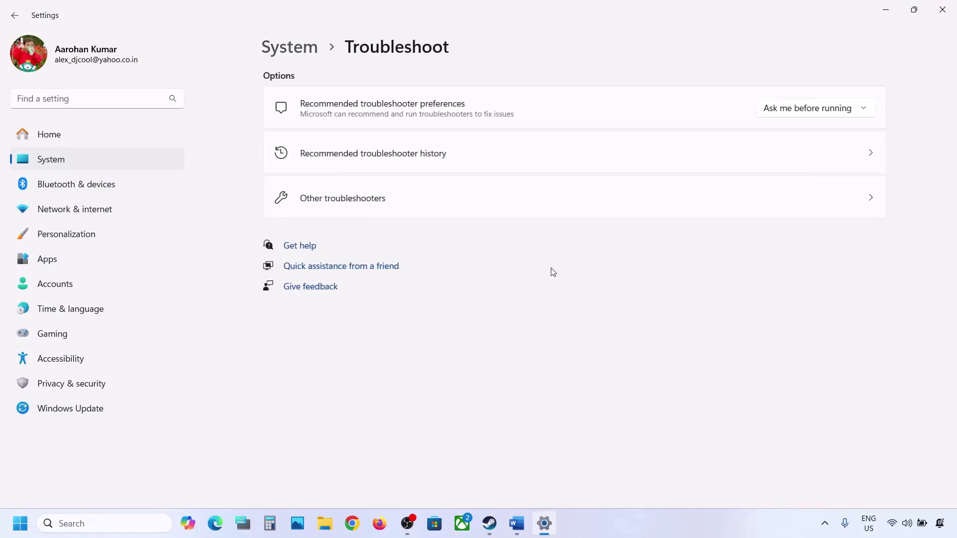
{"action": "left_click", "coordinate": [379, 208]}
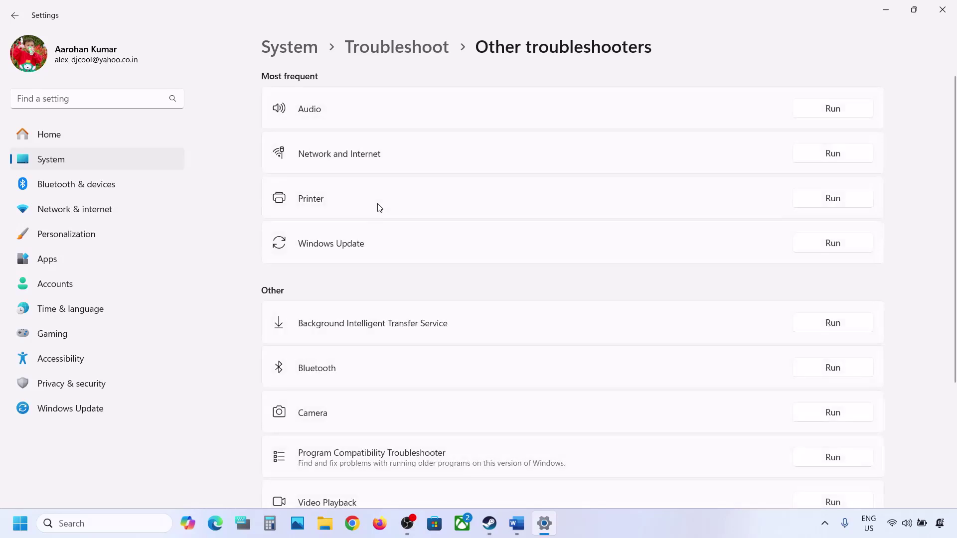
{"action": "left_click", "coordinate": [846, 249]}
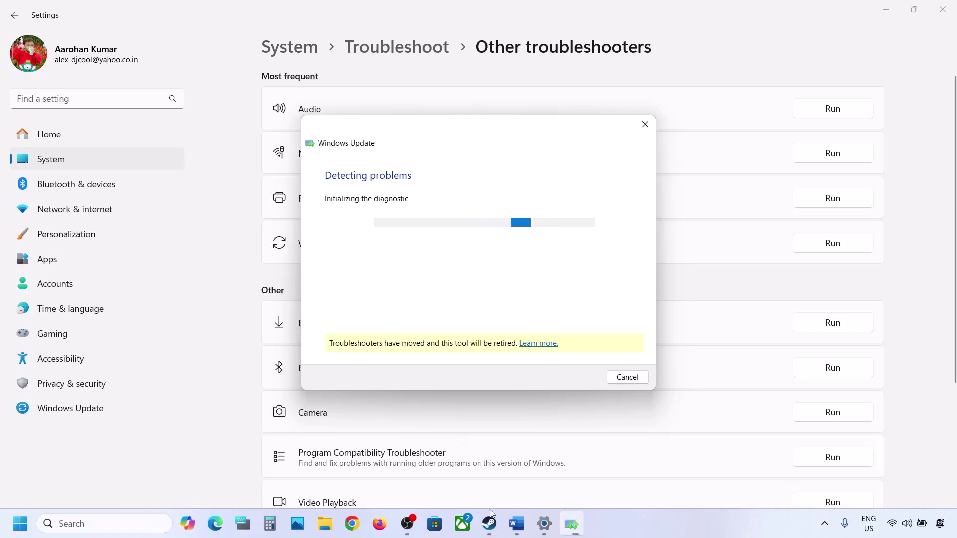
Highlight Step 4 about restarting the update services in the Word notes, then open the Services app.
{"action": "left_click", "coordinate": [516, 529]}
{"action": "scroll", "coordinate": [327, 327], "scroll_direction": "down", "scroll_amount": 2}
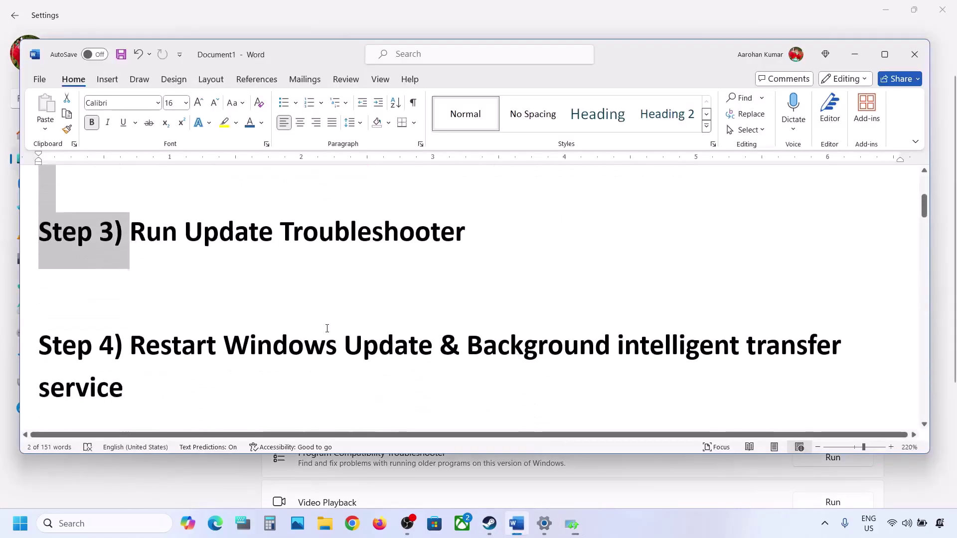
{"action": "left_click_drag", "start_coordinate": [131, 317], "coordinate": [637, 330]}
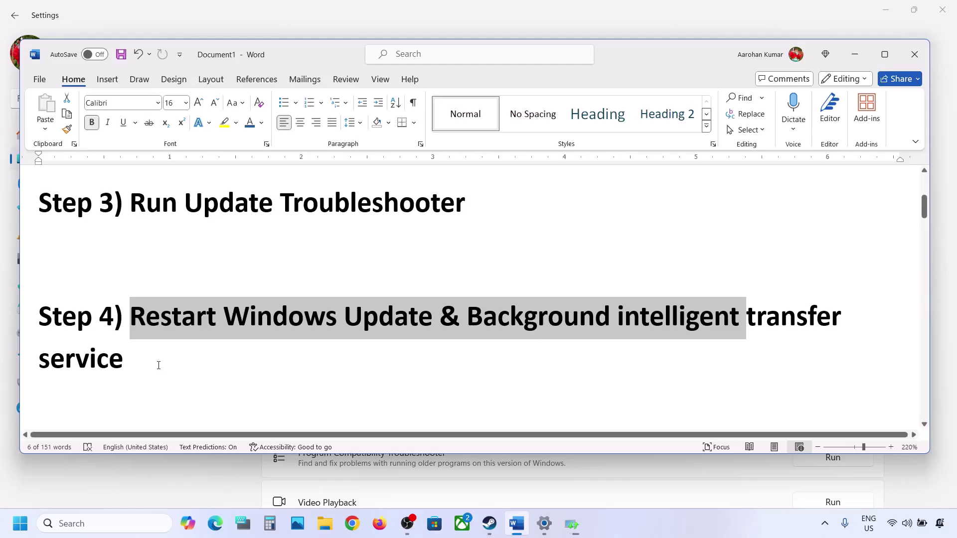
{"action": "left_click", "coordinate": [111, 523]}
{"action": "type", "text": "serv"}
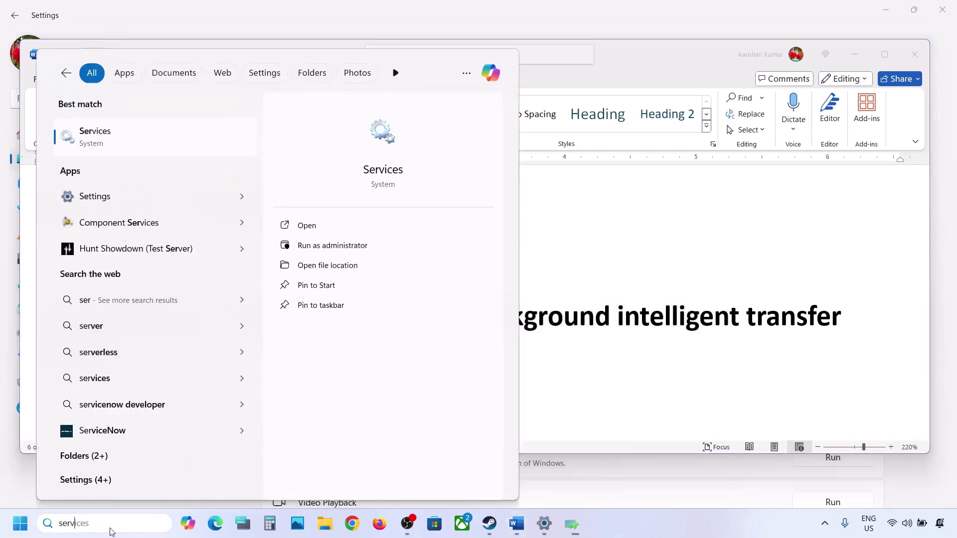
{"action": "type", "text": "ices"}
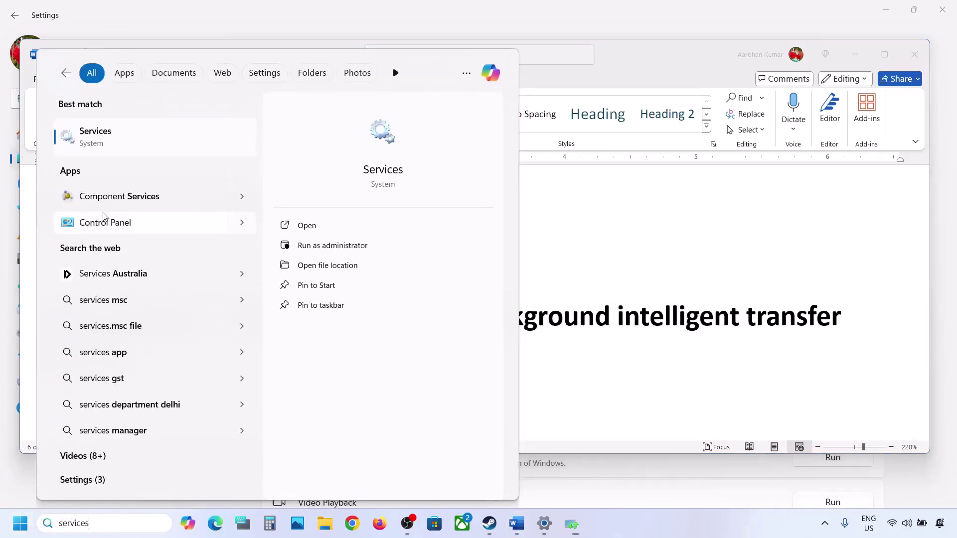
{"action": "left_click", "coordinate": [99, 133]}
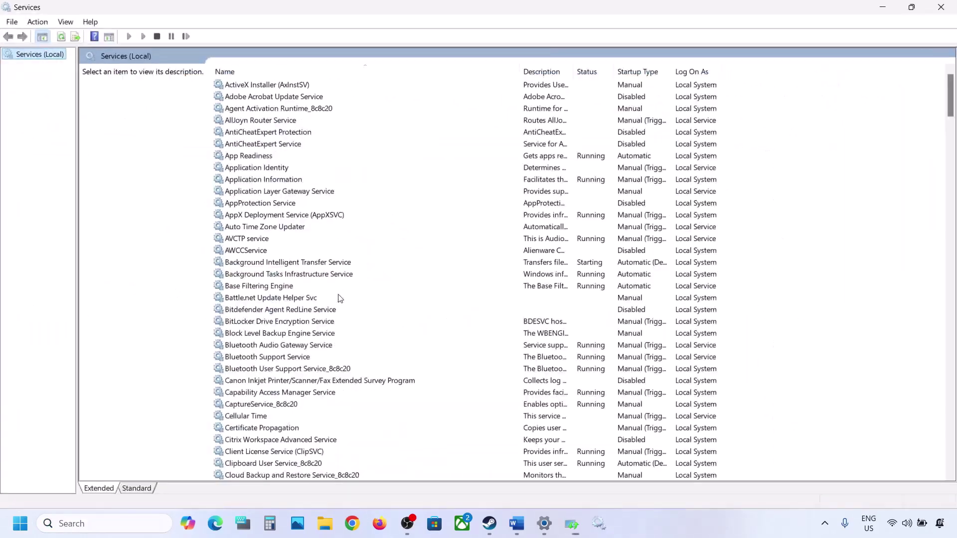
Set the Windows Update service's startup type to Automatic and apply the change.
{"action": "left_click", "coordinate": [326, 334]}
{"action": "key", "text": "w"}
{"action": "scroll", "coordinate": [326, 335], "scroll_direction": "down", "scroll_amount": 7}
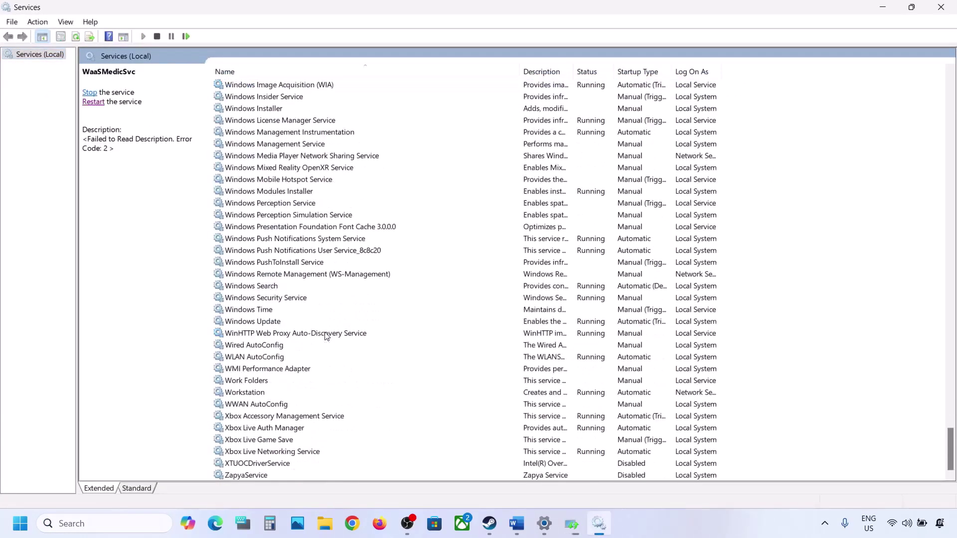
{"action": "left_click", "coordinate": [261, 323]}
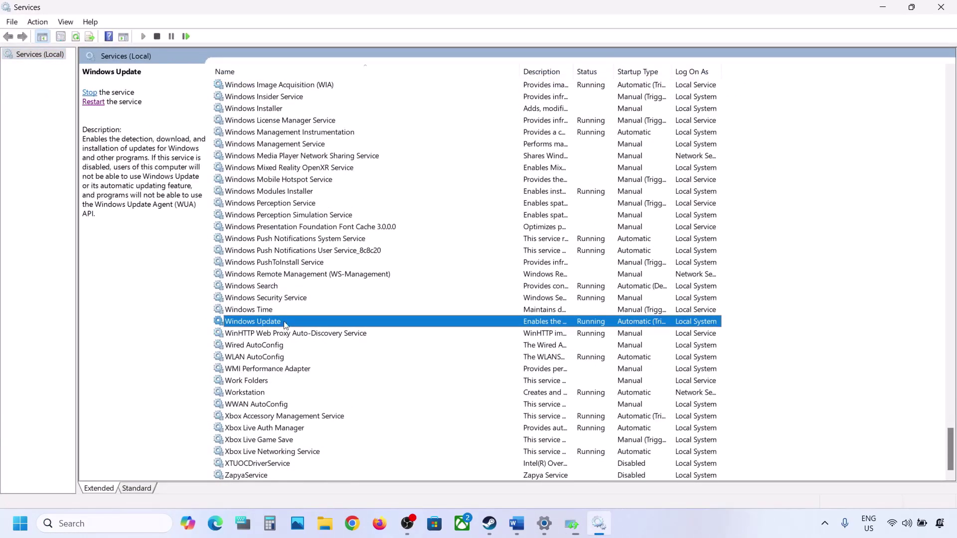
{"action": "double_click", "coordinate": [338, 325]}
{"action": "left_click", "coordinate": [451, 246]}
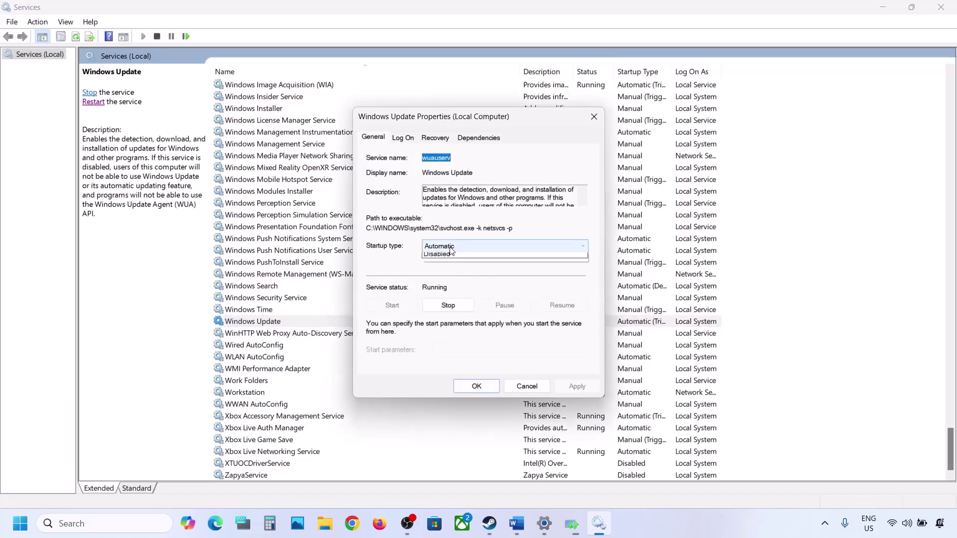
{"action": "left_click", "coordinate": [450, 265]}
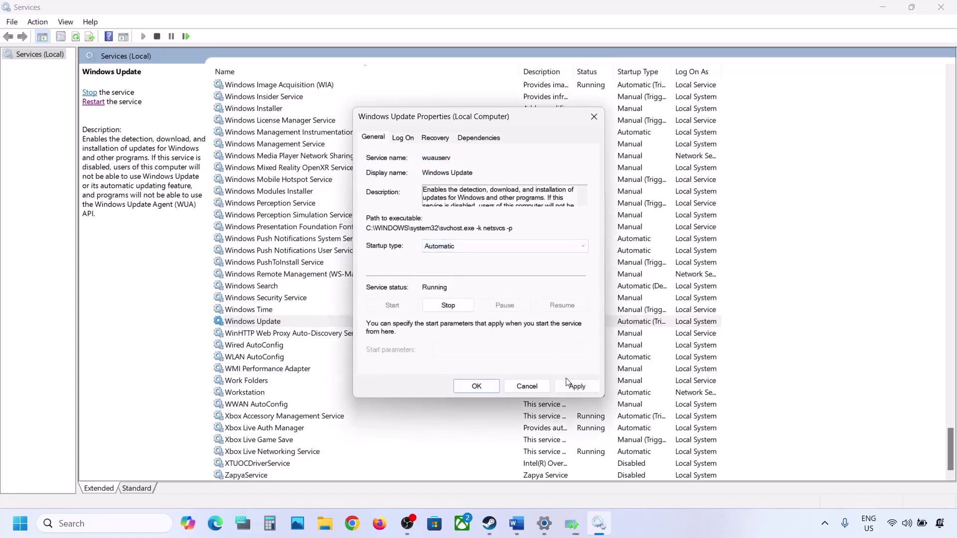
{"action": "left_click", "coordinate": [570, 385]}
{"action": "left_click", "coordinate": [476, 386]}
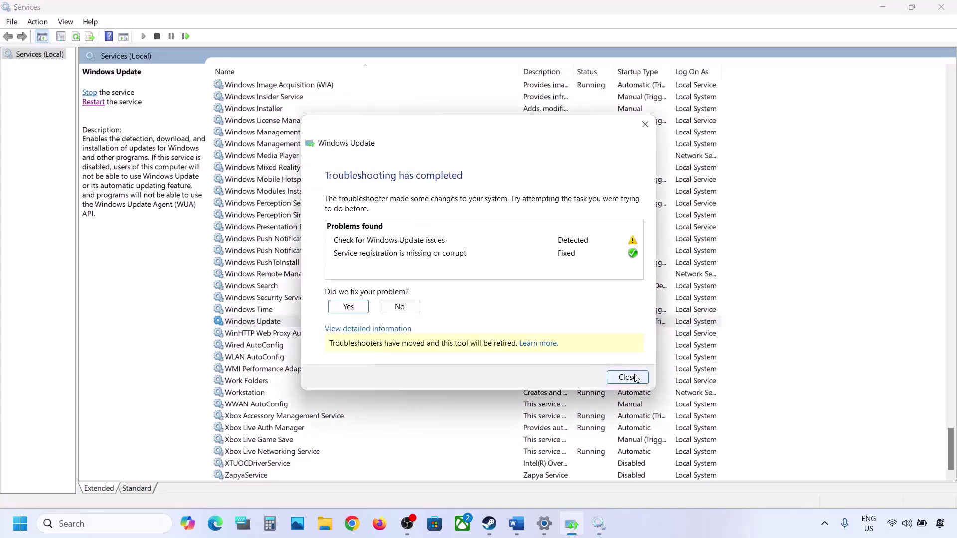
Close the Windows Update troubleshooter and restart the Windows Update service.
{"action": "left_click", "coordinate": [624, 373]}
{"action": "right_click", "coordinate": [264, 322]}
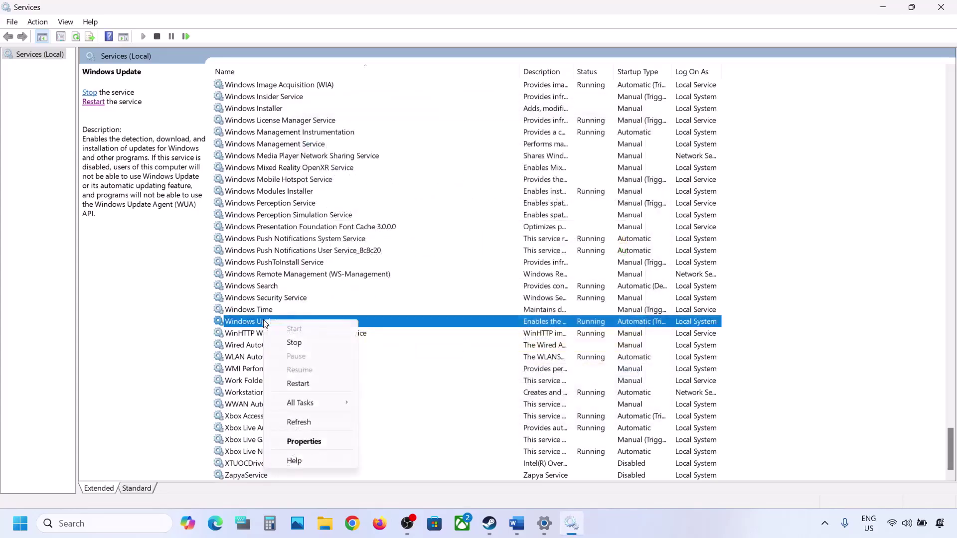
{"action": "left_click", "coordinate": [297, 383]}
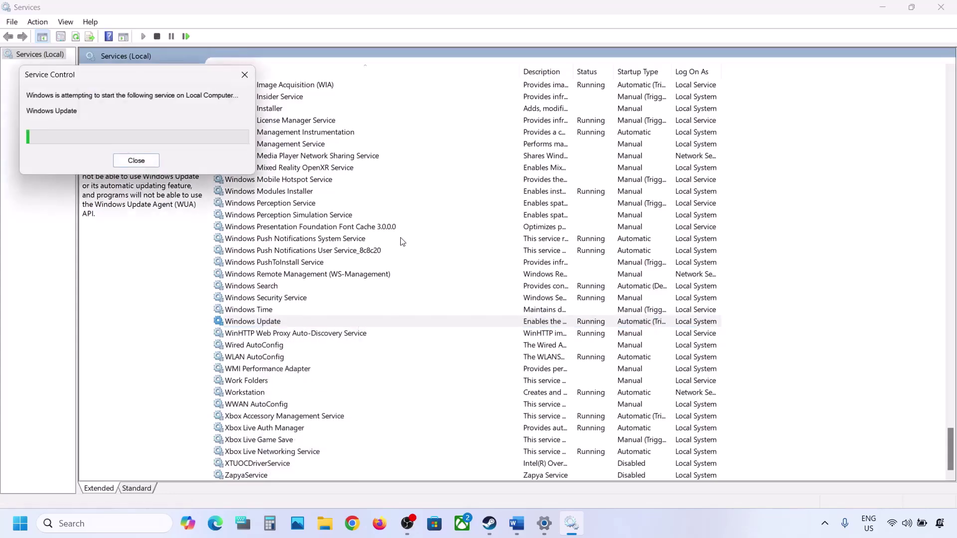
Set the Background Intelligent Transfer Service's startup type to Automatic and restart the service.
{"action": "left_click", "coordinate": [302, 265]}
{"action": "key", "text": "b"}
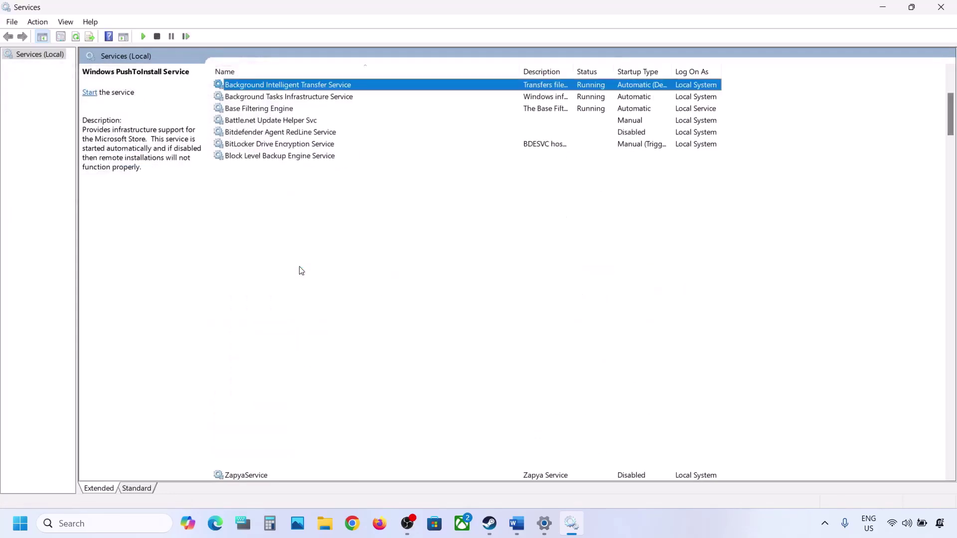
{"action": "scroll", "coordinate": [301, 264], "scroll_direction": "up", "scroll_amount": 5}
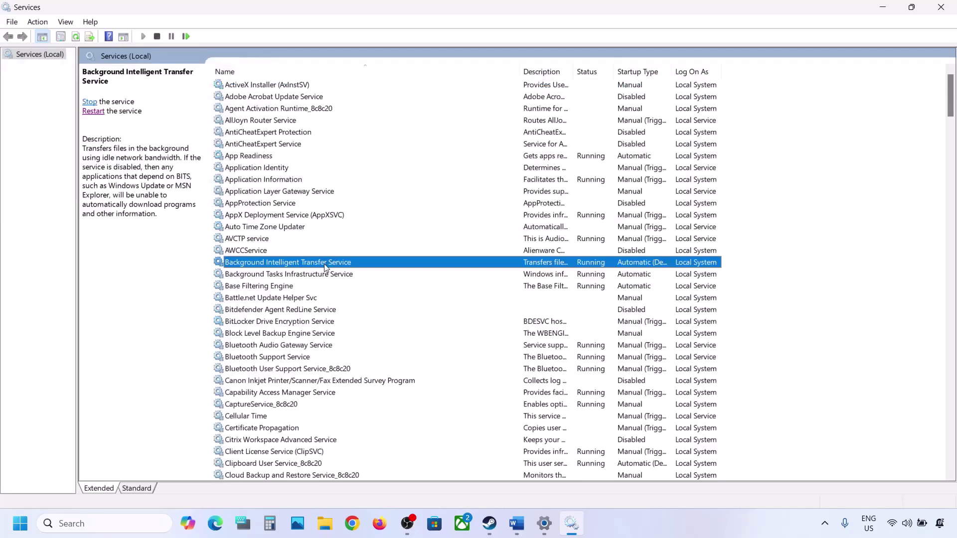
{"action": "double_click", "coordinate": [323, 264]}
{"action": "left_click", "coordinate": [466, 245]}
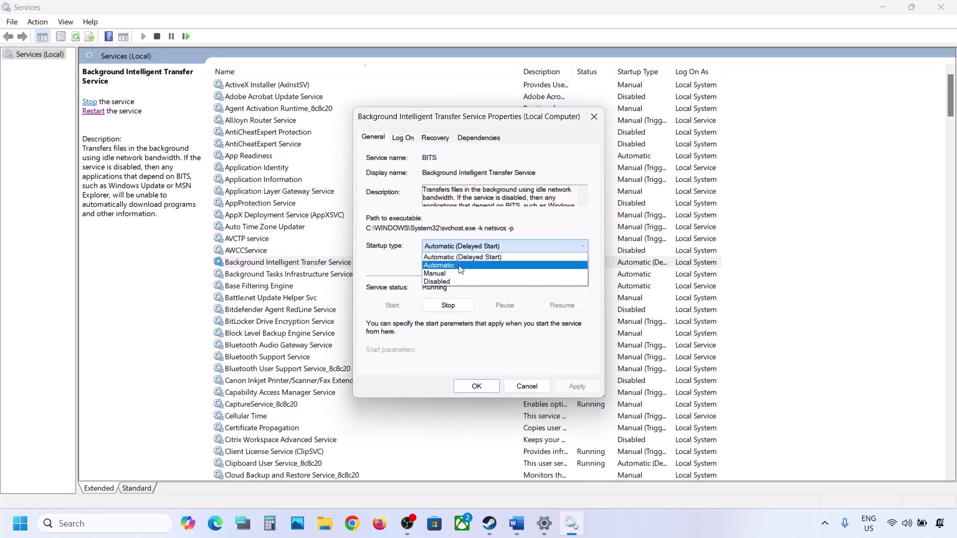
{"action": "left_click", "coordinate": [466, 265]}
{"action": "left_click", "coordinate": [568, 386]}
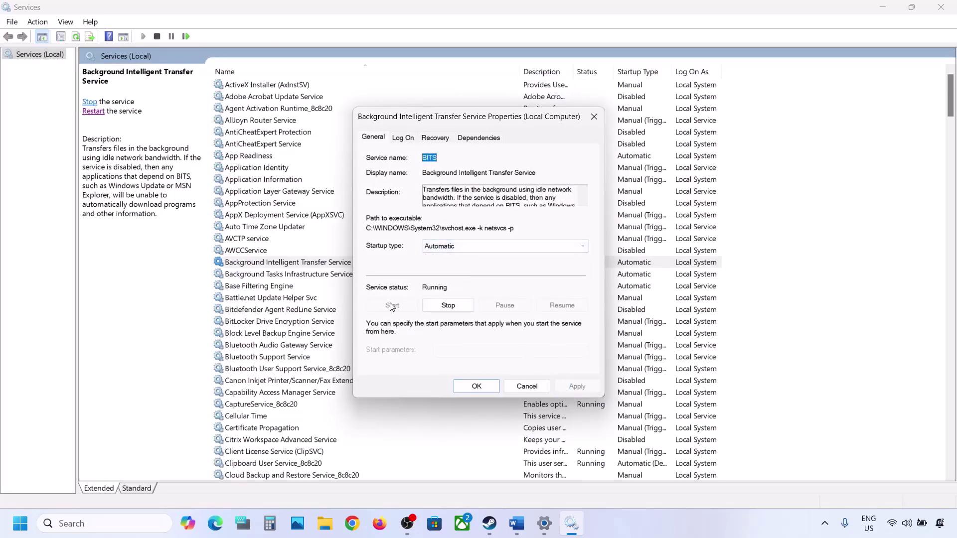
{"action": "left_click", "coordinate": [468, 387]}
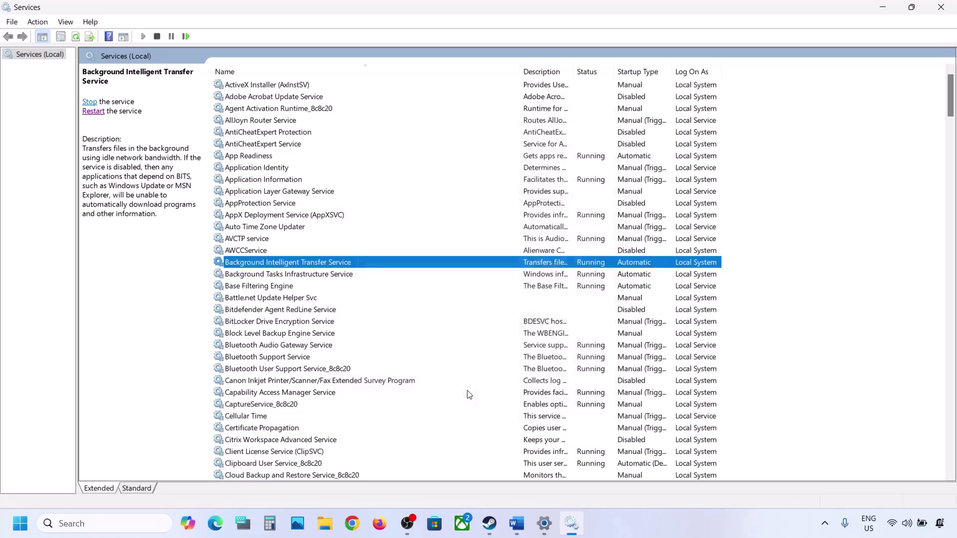
{"action": "right_click", "coordinate": [306, 267]}
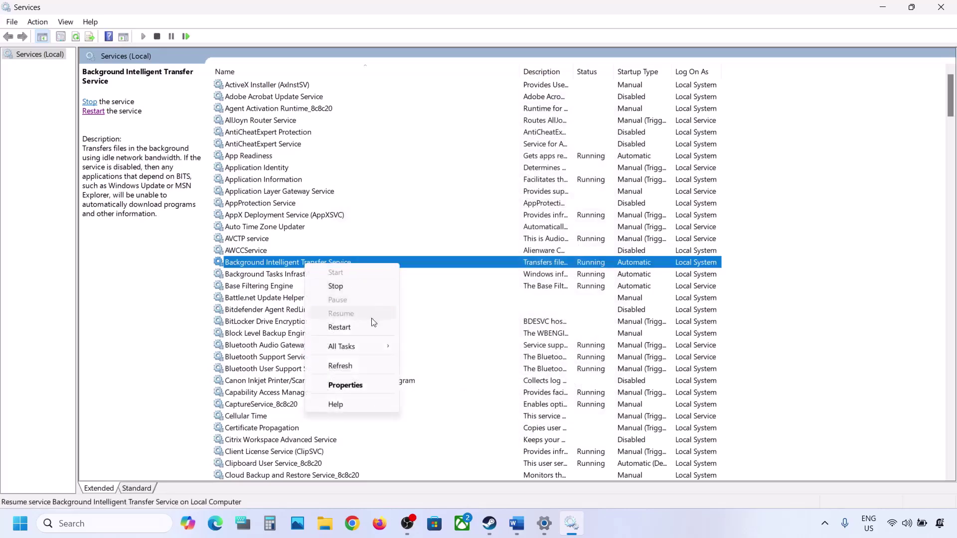
{"action": "left_click", "coordinate": [352, 328]}
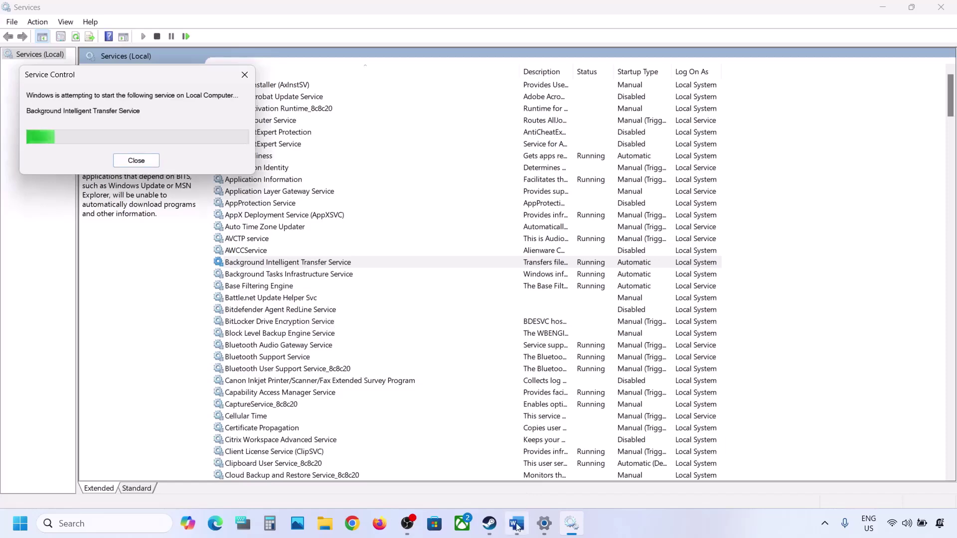
Switch to the Word notes and read Step 5 about the Windows 11 Installation Assistant.
{"action": "mouse_move", "coordinate": [517, 526]}
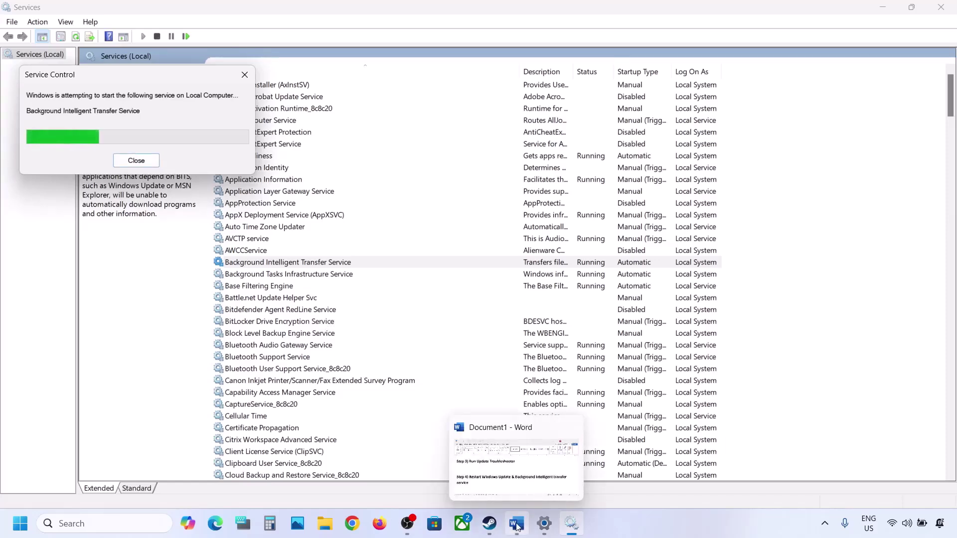
{"action": "left_click", "coordinate": [517, 524]}
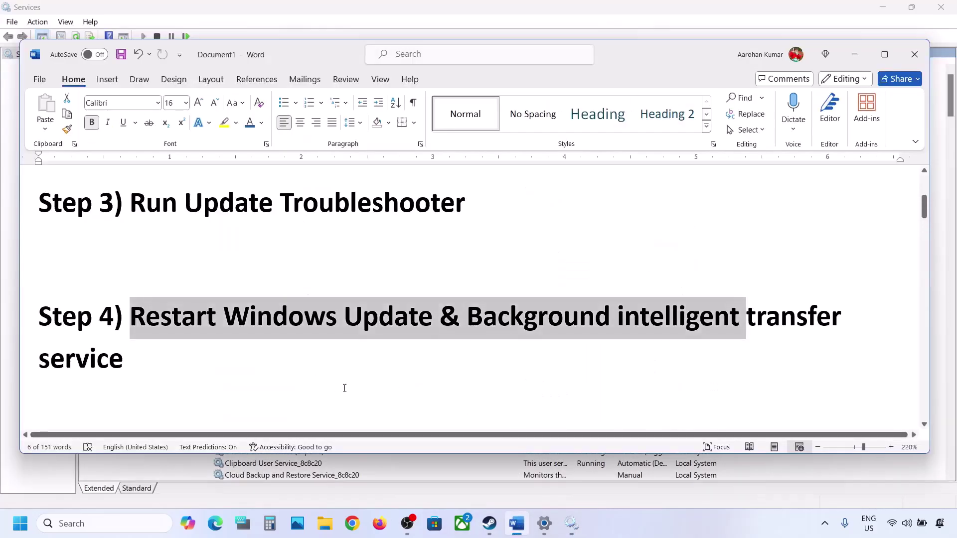
{"action": "scroll", "coordinate": [344, 388], "scroll_direction": "down", "scroll_amount": 2}
{"action": "scroll", "coordinate": [344, 388], "scroll_direction": "down", "scroll_amount": 2}
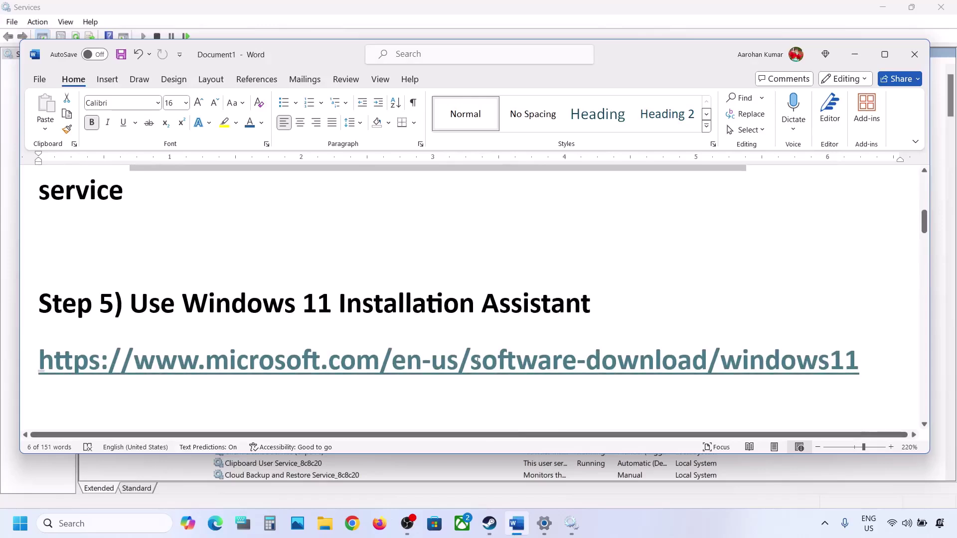
Copy the Step 5 Windows 11 download link from the notes and open it in Chrome.
{"action": "left_click_drag", "start_coordinate": [875, 367], "coordinate": [86, 378]}
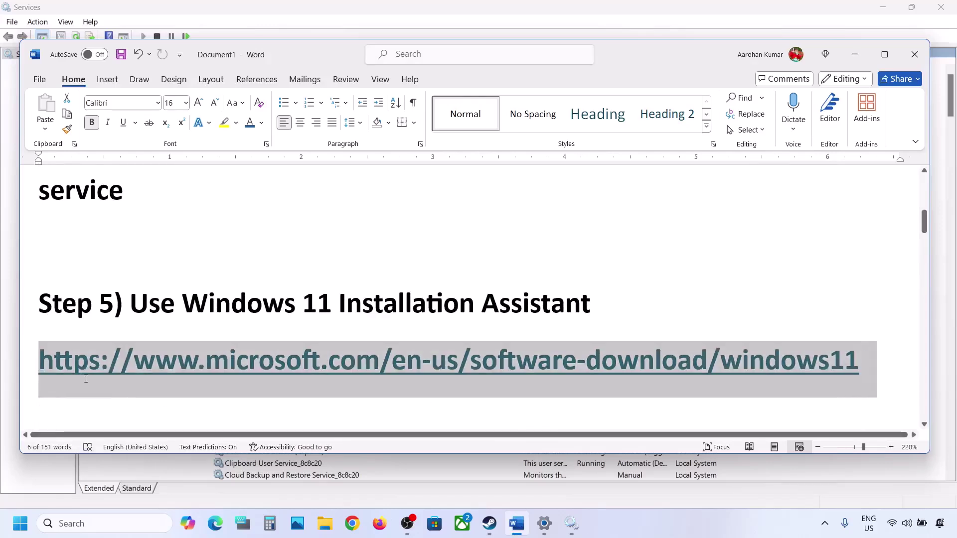
{"action": "right_click", "coordinate": [196, 351]}
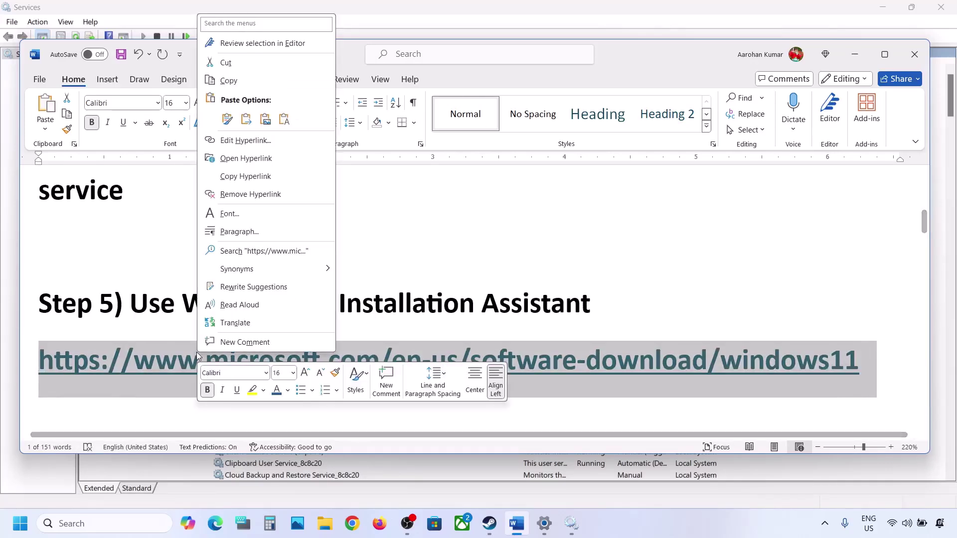
{"action": "left_click", "coordinate": [229, 81]}
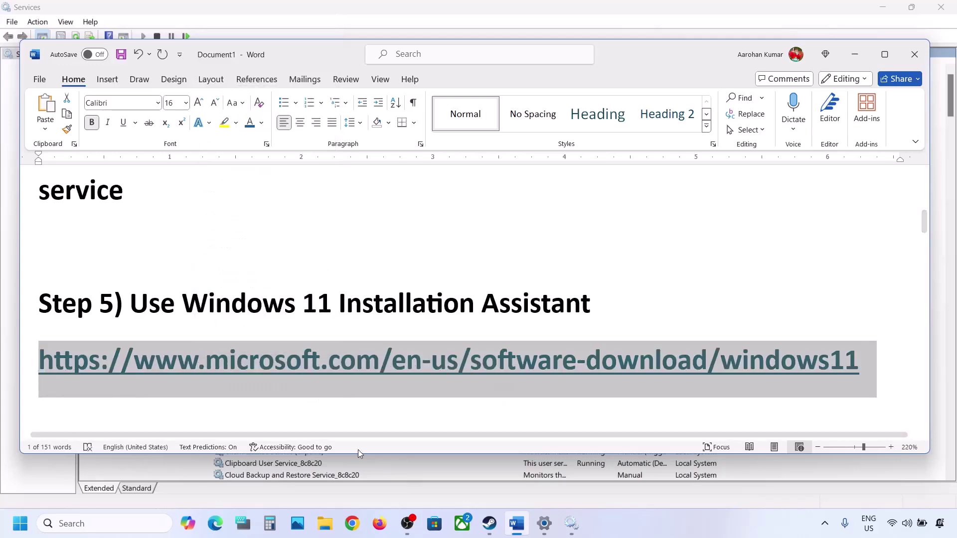
{"action": "left_click", "coordinate": [351, 514]}
{"action": "key", "text": "ctrl+v"}
{"action": "key", "text": "Return"}
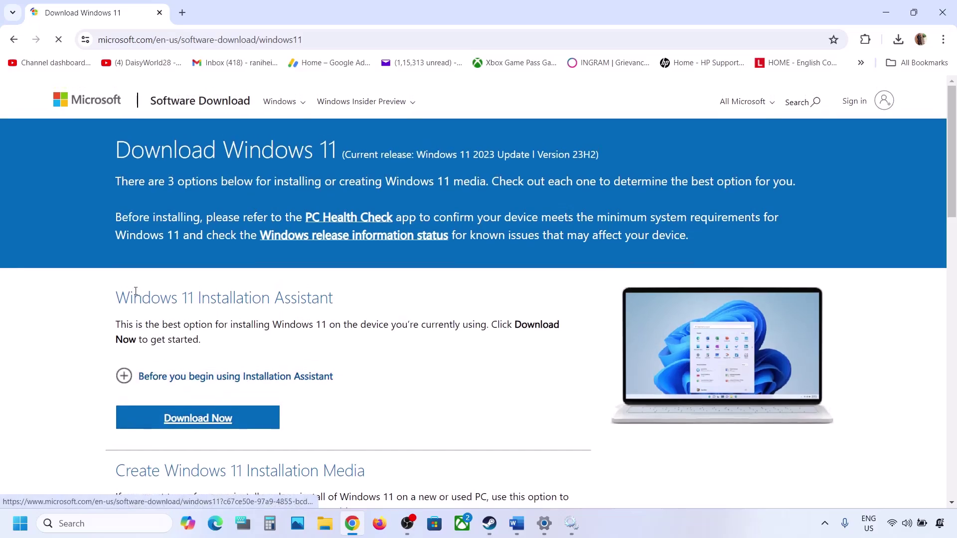
Download the Windows 11 Installation Assistant and launch the downloaded Windows11InstallationAssistant (1).exe.
{"action": "left_click_drag", "start_coordinate": [248, 326], "coordinate": [365, 337]}
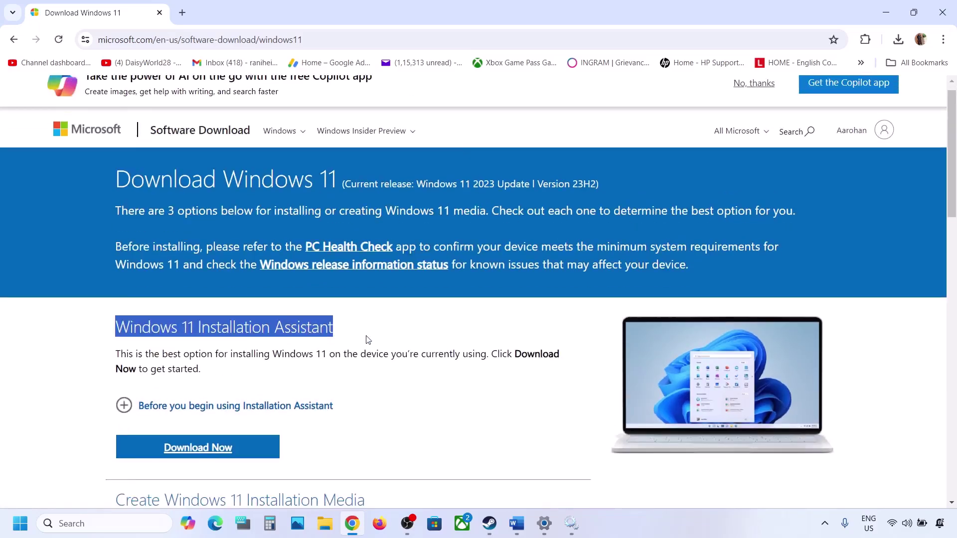
{"action": "scroll", "coordinate": [365, 337], "scroll_direction": "down", "scroll_amount": 3}
{"action": "left_click", "coordinate": [215, 296]}
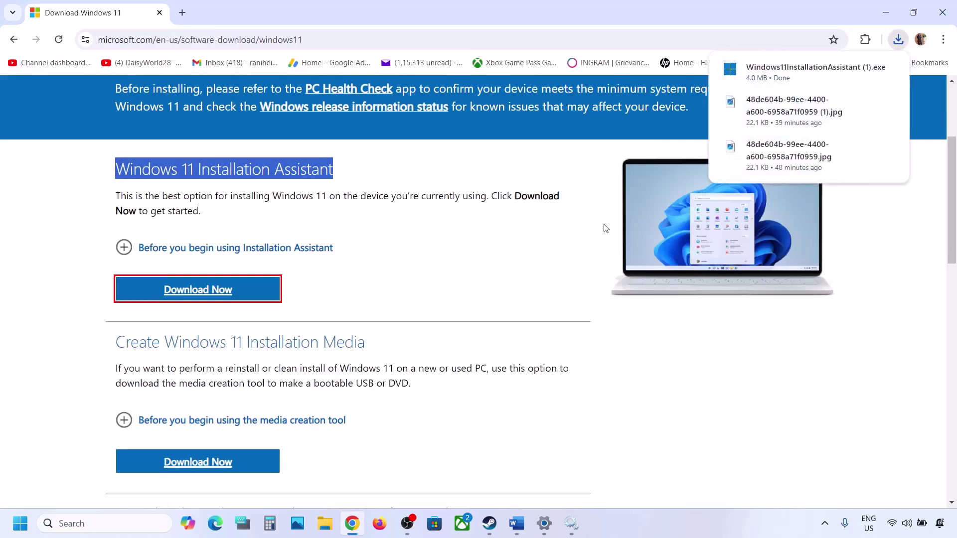
{"action": "left_click", "coordinate": [770, 65]}
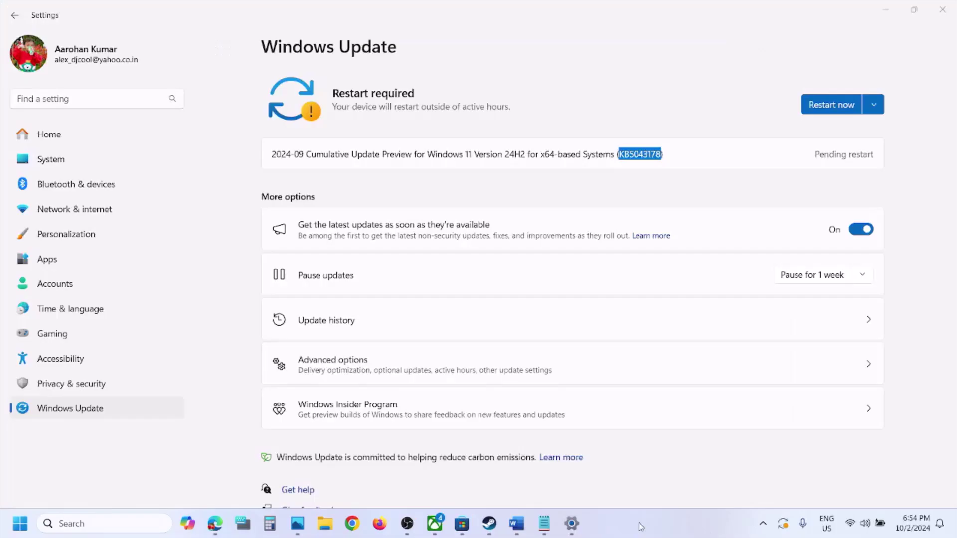
Switch to the Word notes for Step 6 and open the Microsoft Update Catalog link in Chrome.
{"action": "left_click", "coordinate": [516, 523]}
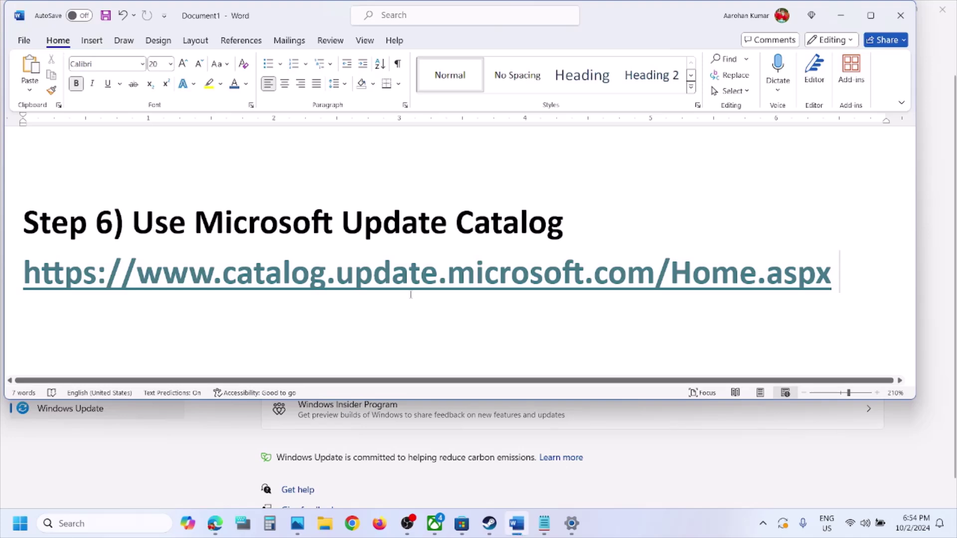
{"action": "left_click_drag", "start_coordinate": [867, 275], "coordinate": [397, 315]}
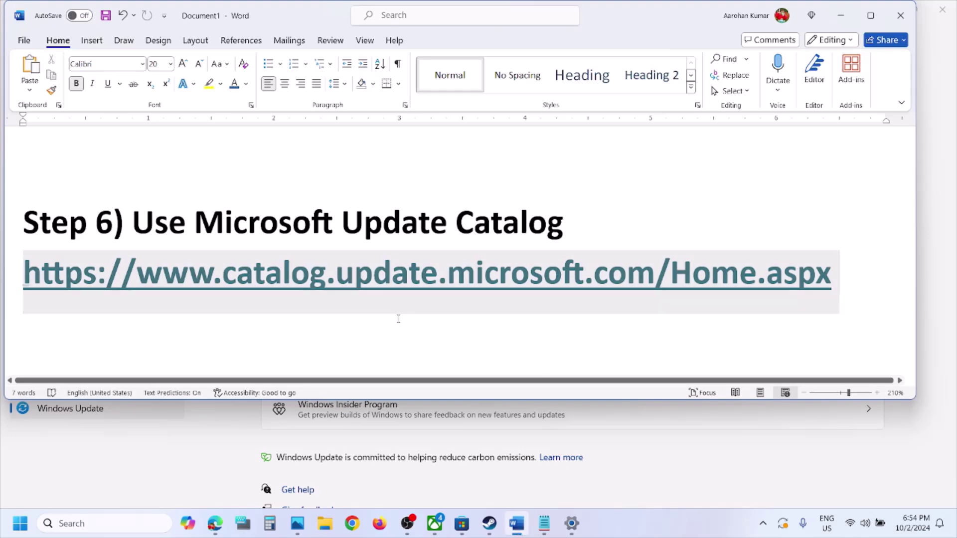
{"action": "left_click", "coordinate": [353, 526]}
{"action": "key", "text": "ctrl+v"}
{"action": "key", "text": "Return"}
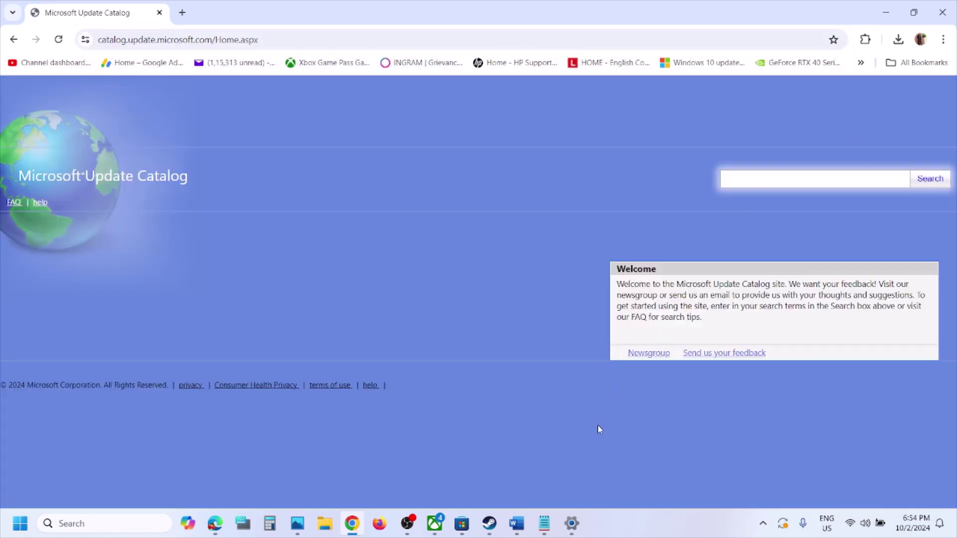
Check the pending update's KB number in Windows Update settings and search the Microsoft Update Catalog for KB5043178.
{"action": "left_click", "coordinate": [571, 523]}
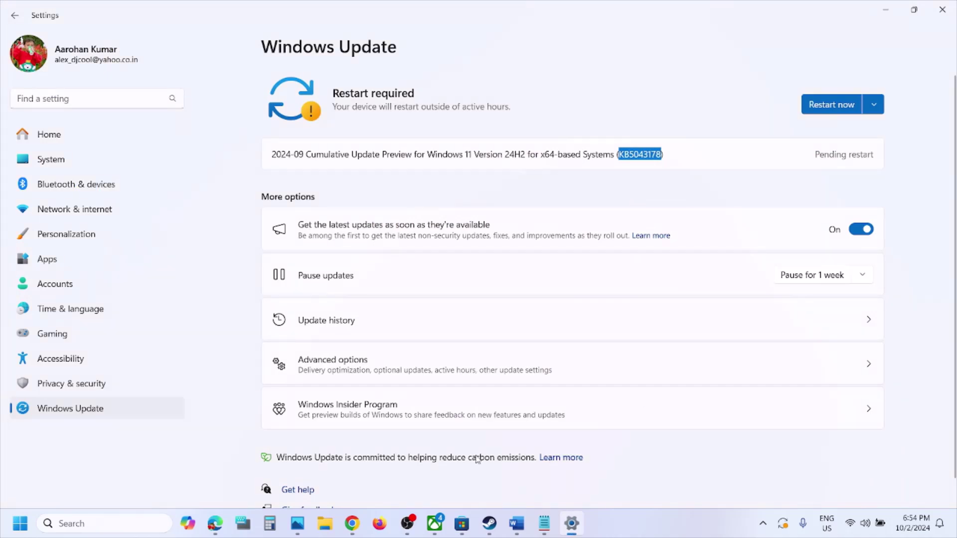
{"action": "left_click", "coordinate": [352, 523]}
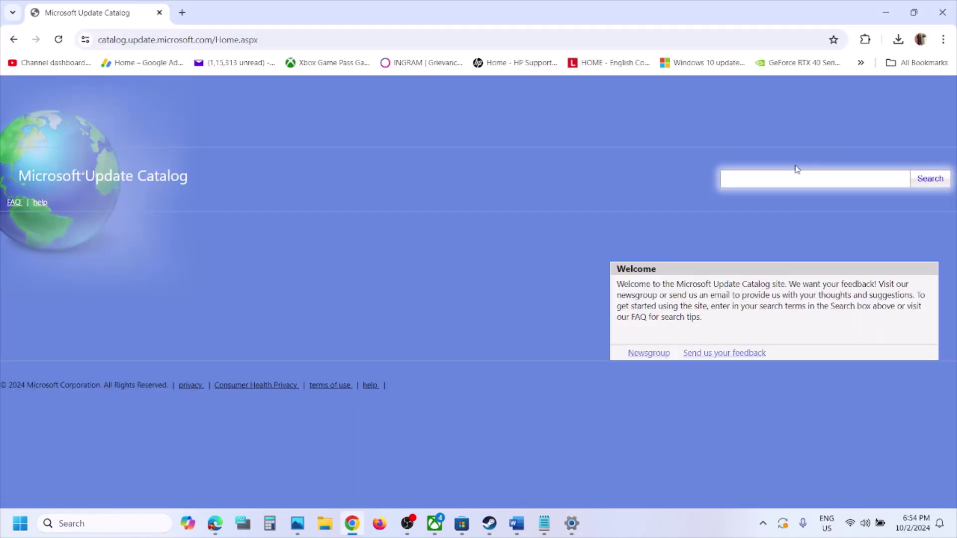
{"action": "key", "text": "ctrl+v"}
{"action": "left_click_drag", "start_coordinate": [775, 182], "coordinate": [687, 189]}
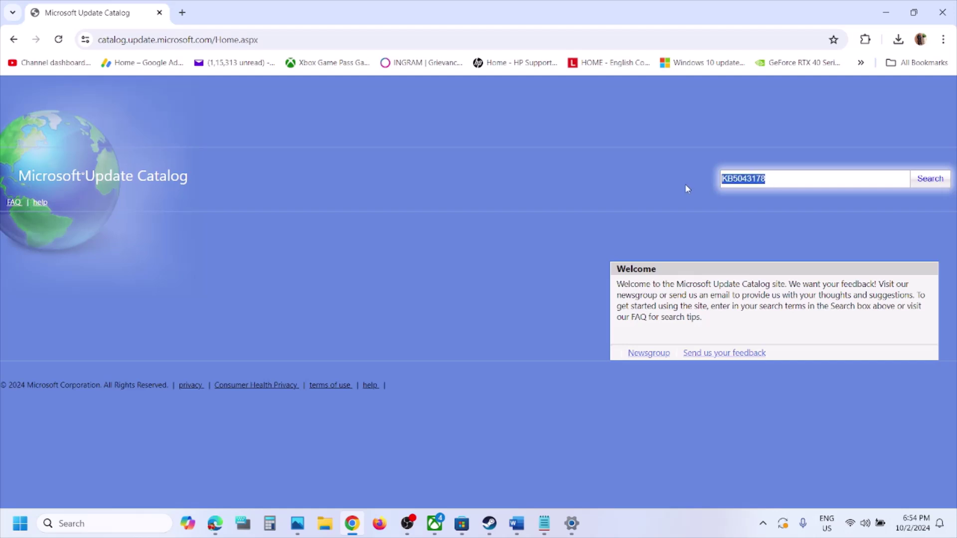
{"action": "left_click", "coordinate": [926, 178]}
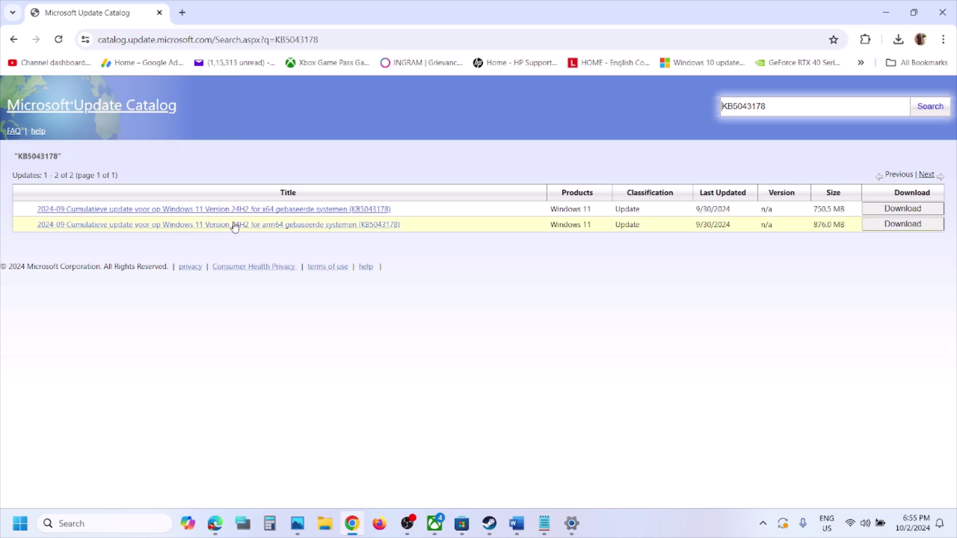
Run winver to check the installed Windows version and close the About Windows window.
{"action": "left_click", "coordinate": [130, 521]}
{"action": "type", "text": "in"}
{"action": "key", "text": "BackSpace"}
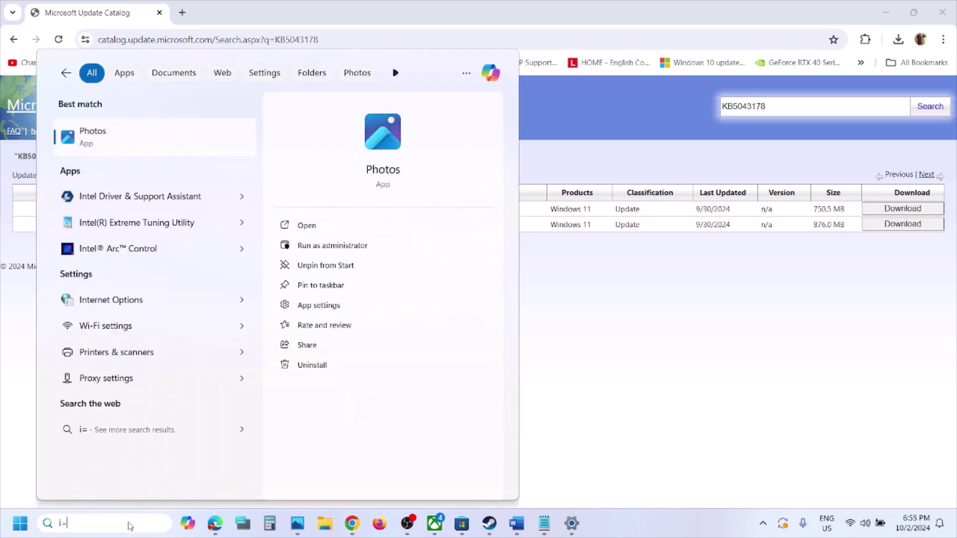
{"action": "type", "text": "===winver"}
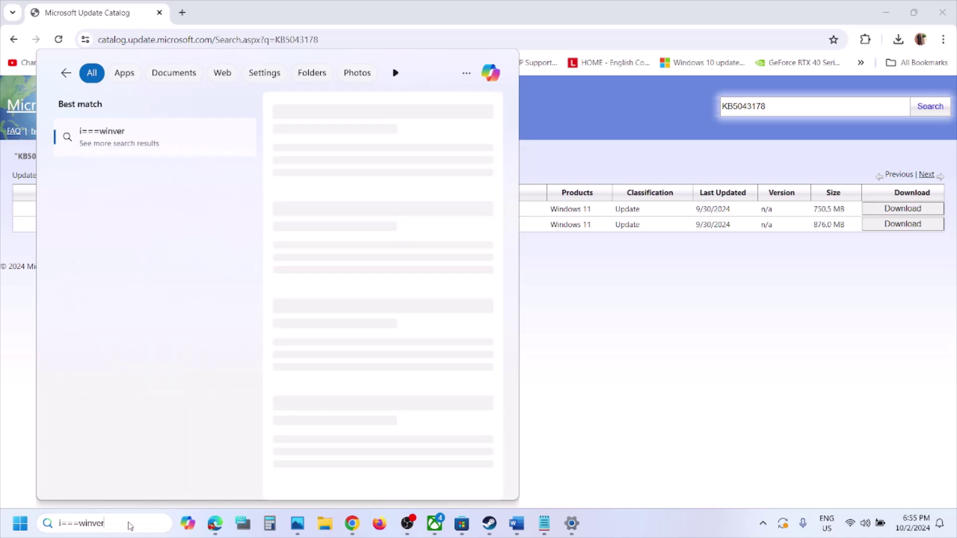
{"action": "key", "text": "BackSpace"}
{"action": "key", "text": "BackSpace"}
{"action": "key", "text": "BackSpace"}
{"action": "key", "text": "BackSpace"}
{"action": "key", "text": "BackSpace"}
{"action": "key", "text": "BackSpace"}
{"action": "key", "text": "BackSpace"}
{"action": "key", "text": "BackSpace"}
{"action": "key", "text": "BackSpace"}
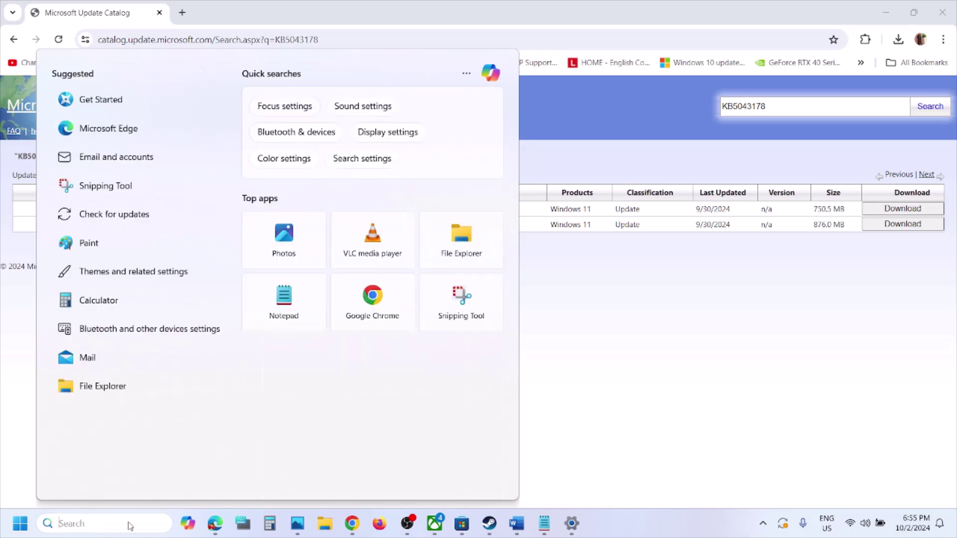
{"action": "type", "text": "winver"}
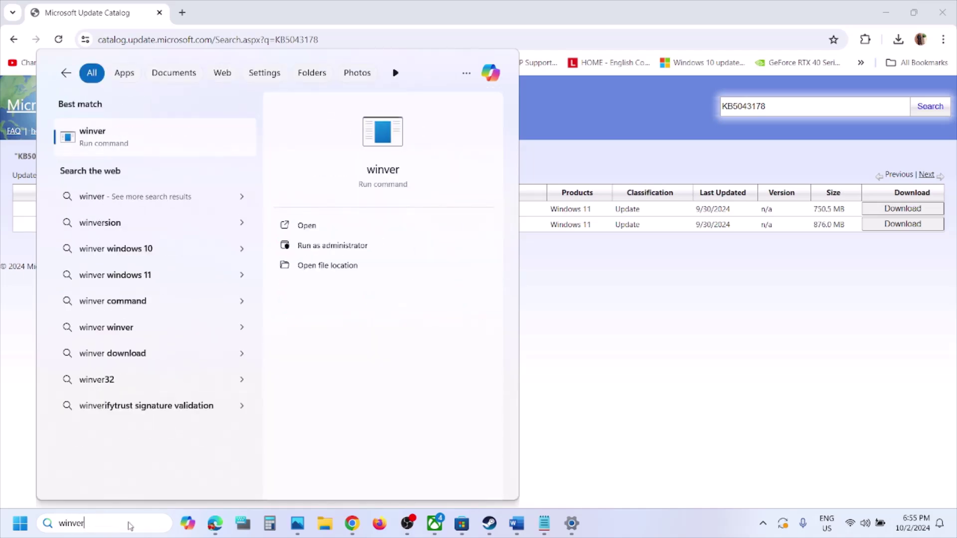
{"action": "key", "text": "Return"}
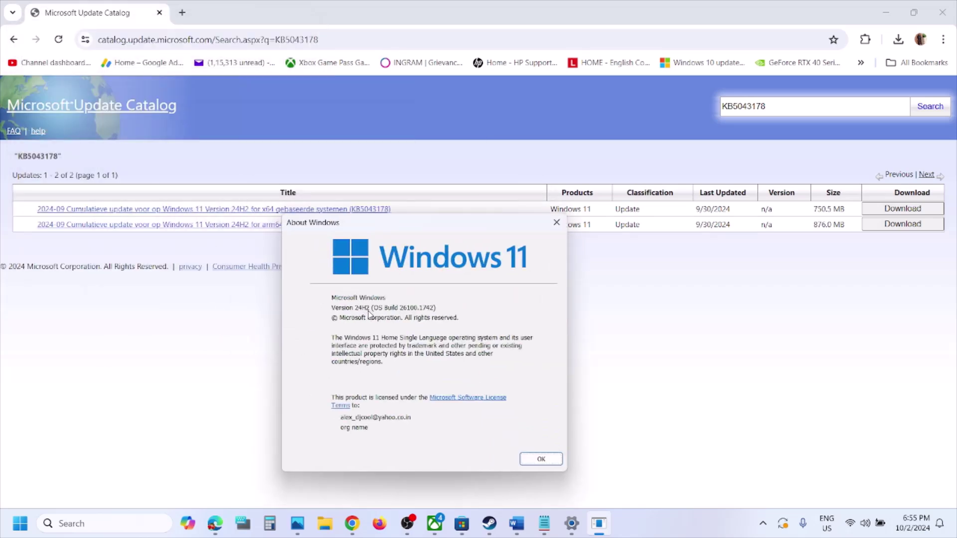
{"action": "left_click", "coordinate": [556, 222]}
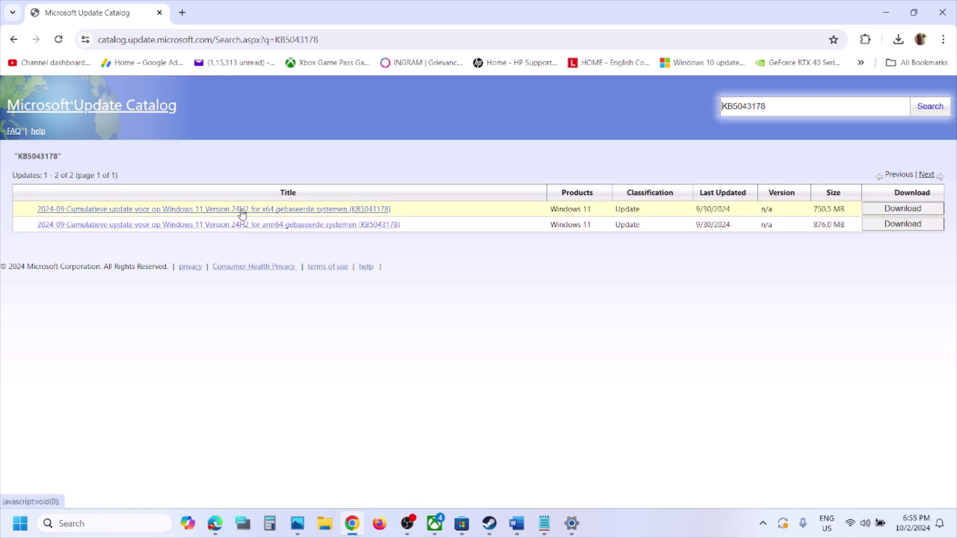
Check the system type under System > About in Settings and return to the update catalog results.
{"action": "key", "text": "alt+Tab"}
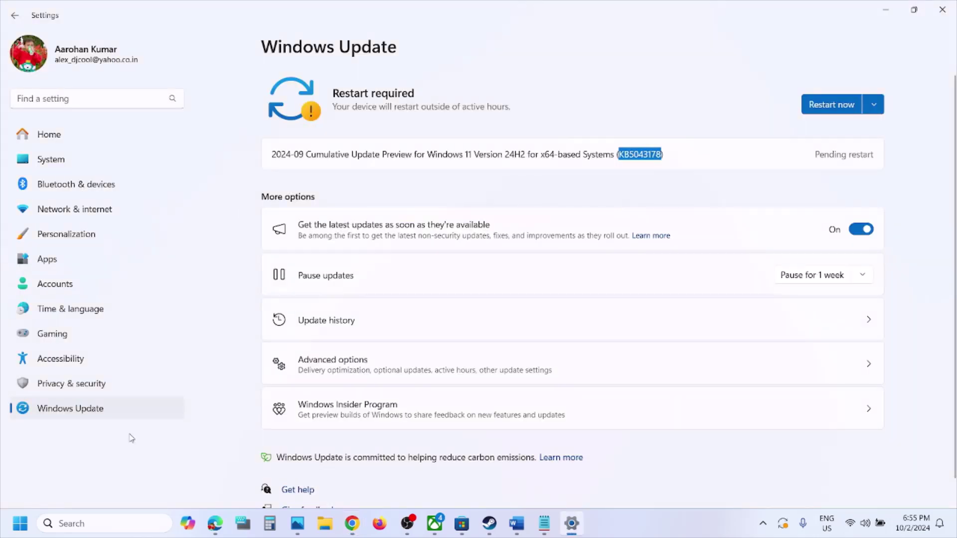
{"action": "left_click", "coordinate": [65, 163]}
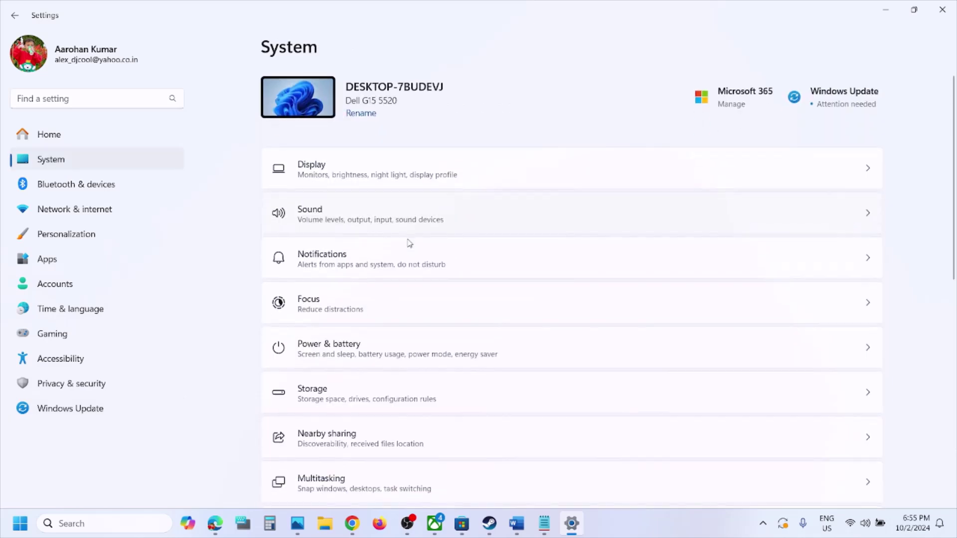
{"action": "scroll", "coordinate": [408, 242], "scroll_direction": "down", "scroll_amount": 10}
{"action": "left_click", "coordinate": [351, 441]}
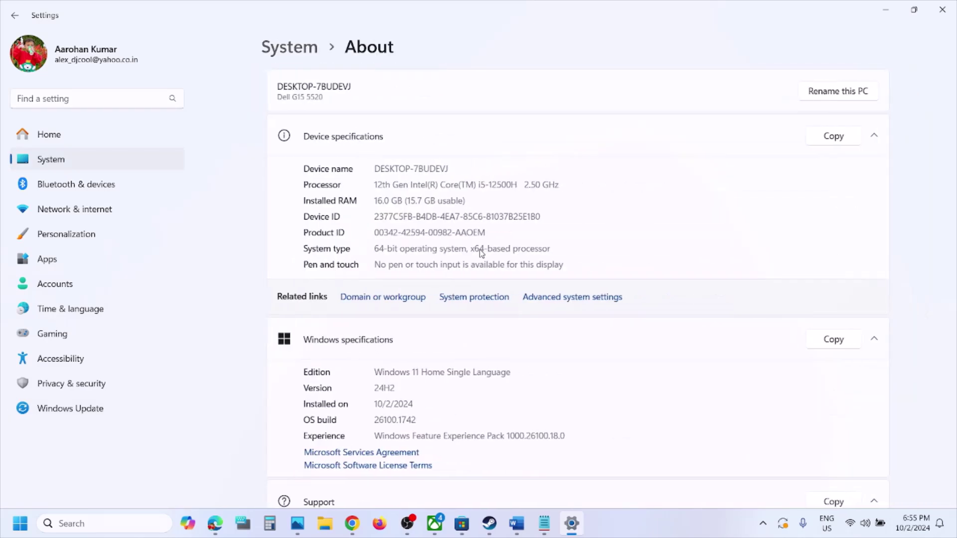
{"action": "left_click_drag", "start_coordinate": [370, 249], "coordinate": [533, 249]}
{"action": "left_click", "coordinate": [884, 13]}
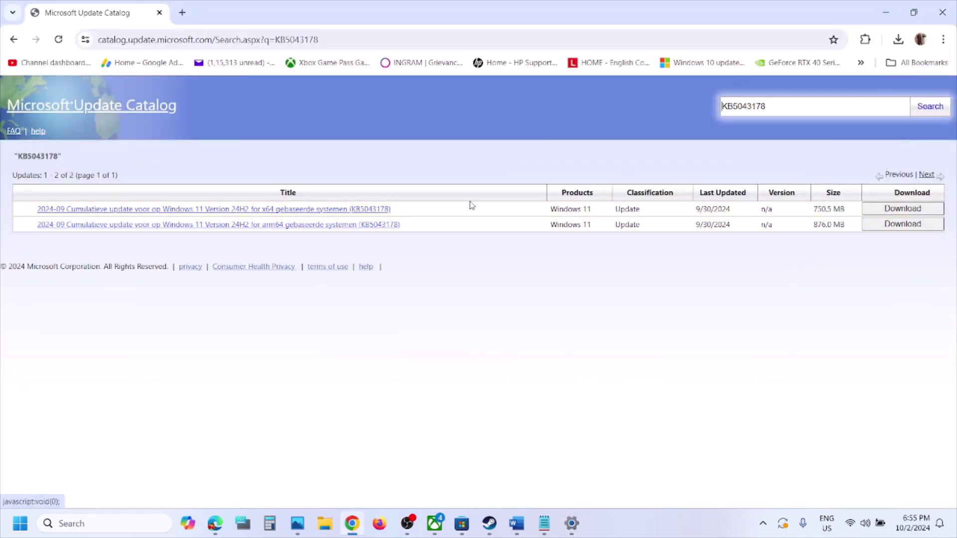
Download the KB5043178 .msu file for x64-based systems from the catalog and check its download progress.
{"action": "left_click", "coordinate": [923, 211]}
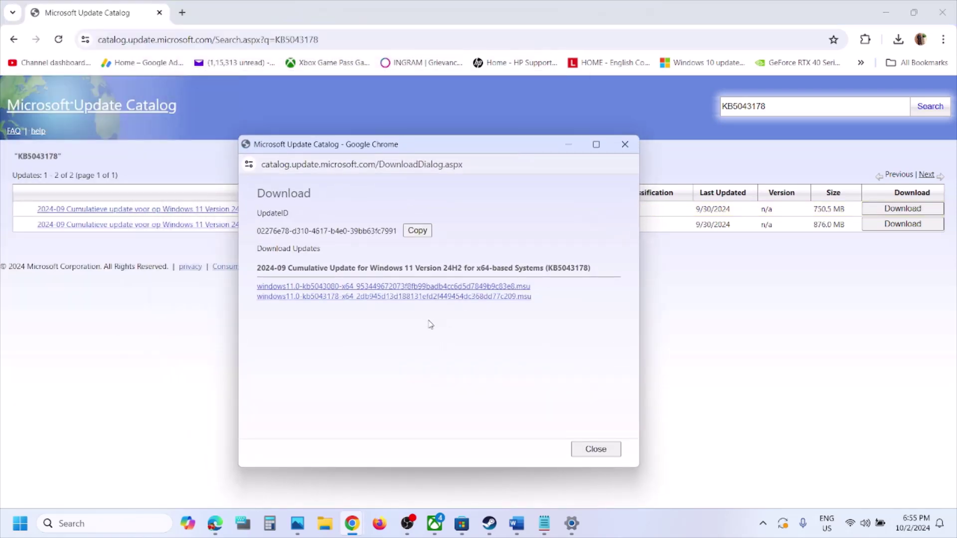
{"action": "left_click", "coordinate": [339, 298]}
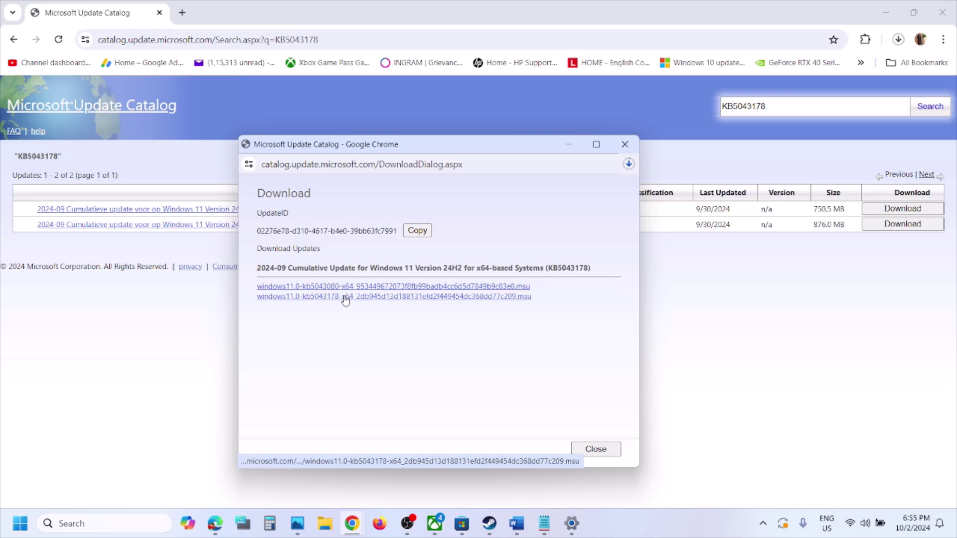
{"action": "left_click", "coordinate": [627, 164]}
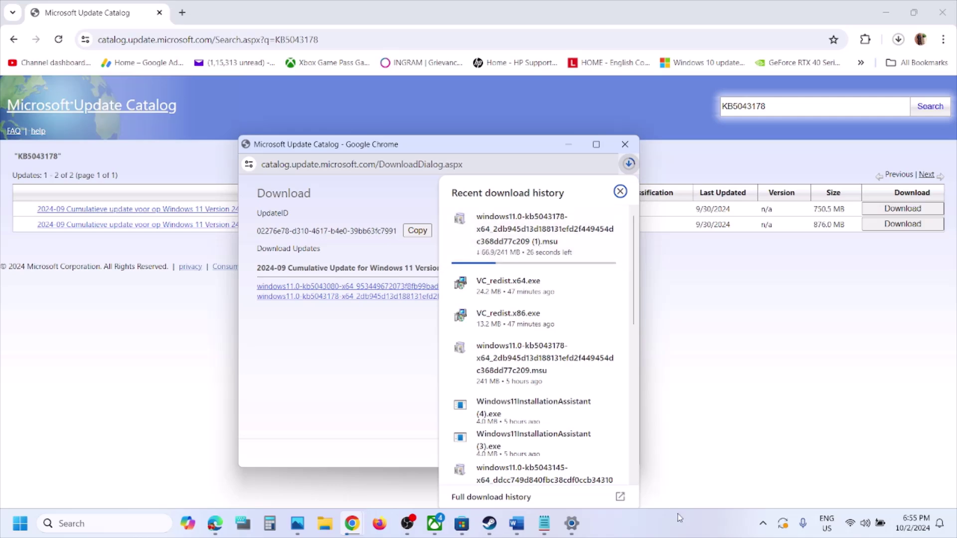
{"action": "left_click", "coordinate": [409, 400]}
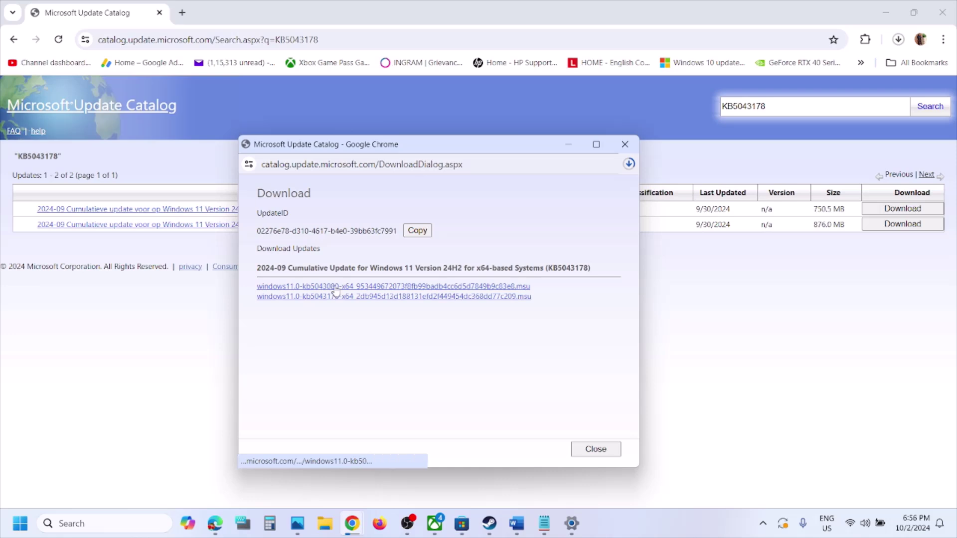
{"action": "left_click", "coordinate": [628, 165]}
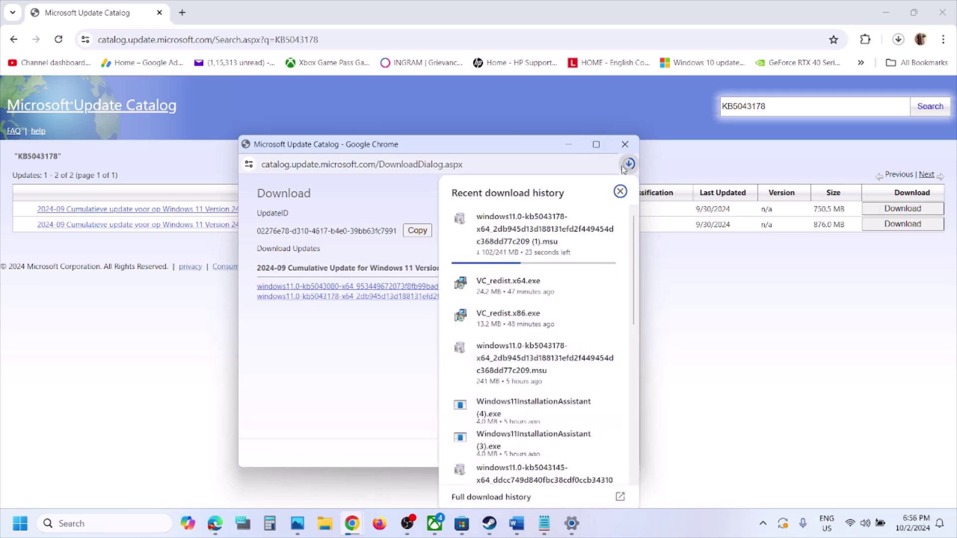
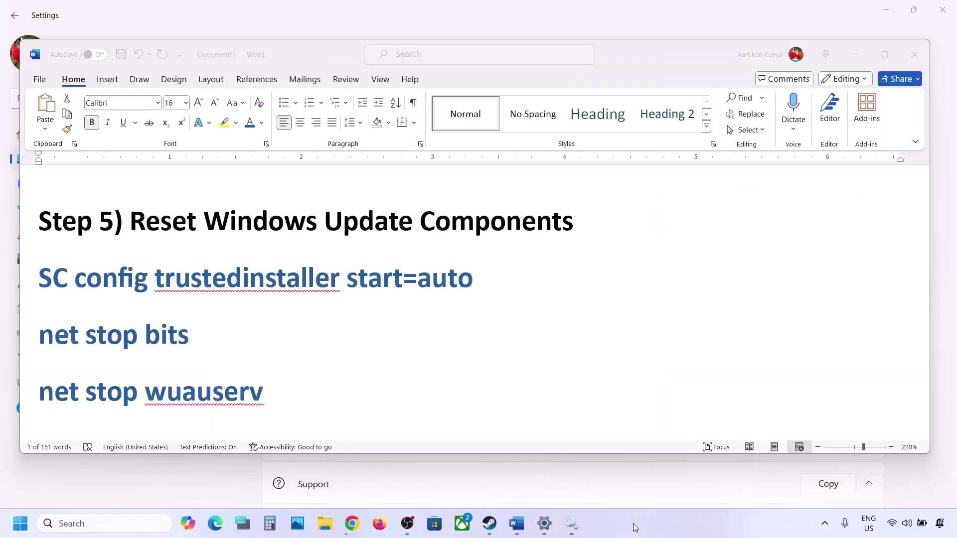
Copy the Step 5 reset commands in the Word document, from "SC config trustedinstaller start=auto" through "net start appidsvc".
{"action": "left_click", "coordinate": [152, 228]}
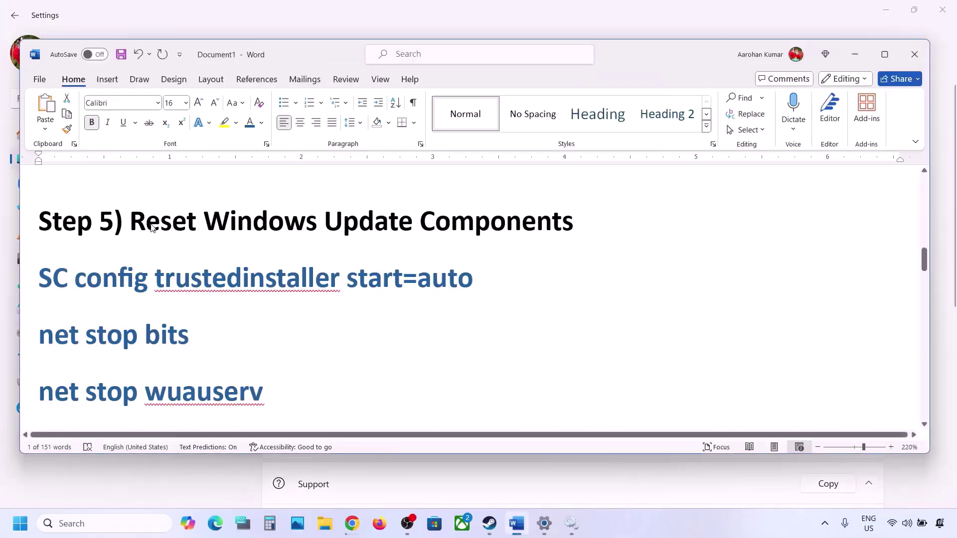
{"action": "left_click_drag", "start_coordinate": [131, 219], "coordinate": [427, 234]}
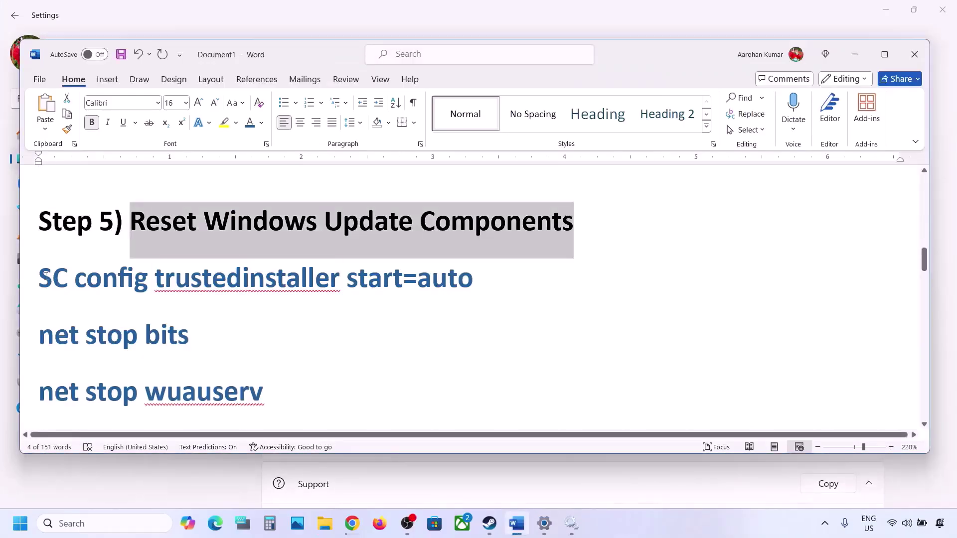
{"action": "left_click", "coordinate": [39, 274]}
{"action": "key", "text": "shift+Down"}
{"action": "key", "text": "shift+Down"}
{"action": "key", "text": "shift+Down"}
{"action": "key", "text": "shift+Down"}
{"action": "key", "text": "shift+Down"}
{"action": "key", "text": "shift+Down"}
{"action": "key", "text": "shift+Down"}
{"action": "key", "text": "shift+Down"}
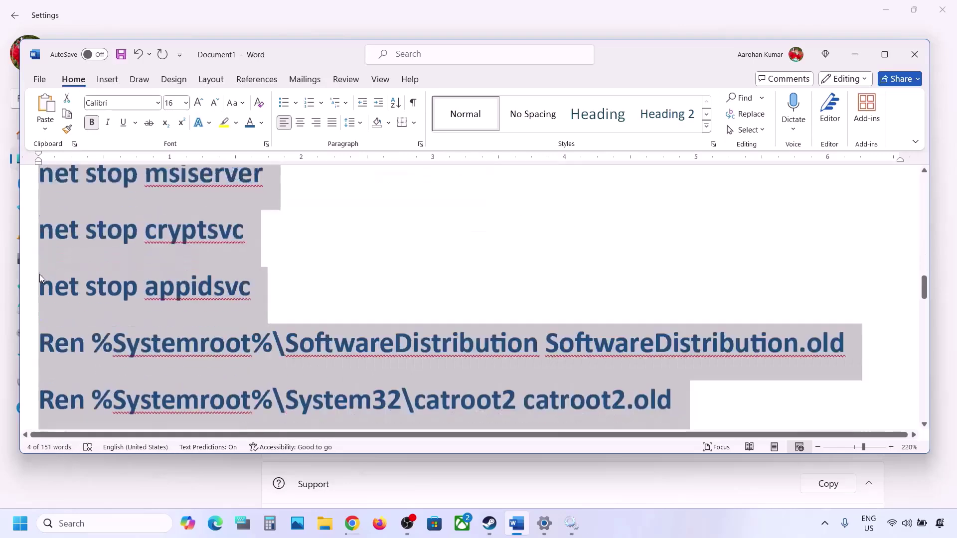
{"action": "key", "text": "shift+Down"}
{"action": "key", "text": "shift+Down"}
{"action": "key", "text": "shift+Down"}
{"action": "key", "text": "shift+Down"}
{"action": "key", "text": "shift+Down"}
{"action": "key", "text": "shift+Down"}
{"action": "key", "text": "shift+Down"}
{"action": "key", "text": "shift+Down"}
{"action": "key", "text": "shift+Down"}
{"action": "key", "text": "shift+Down"}
{"action": "key", "text": "shift+Down"}
{"action": "key", "text": "shift+Down"}
{"action": "key", "text": "shift+Down"}
{"action": "key", "text": "shift+Down"}
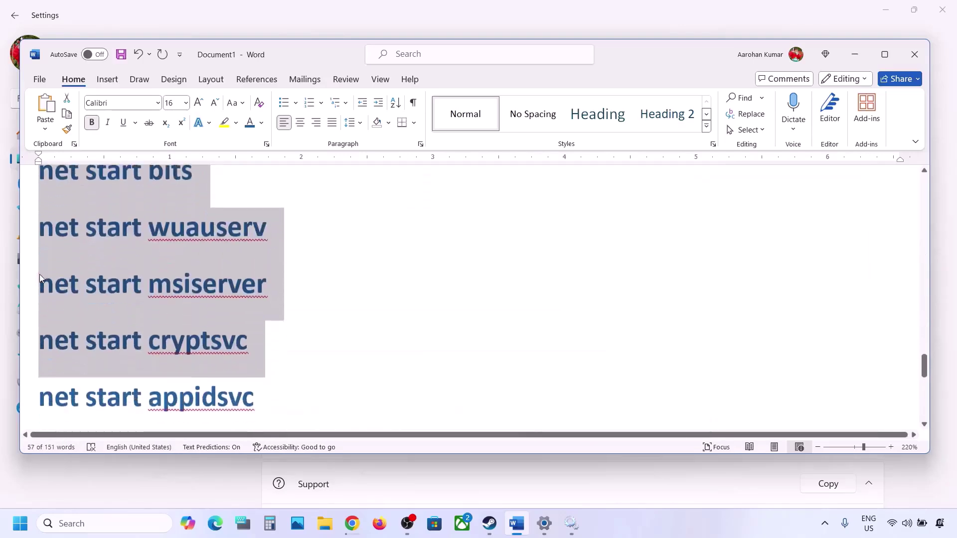
{"action": "key", "text": "shift+Down"}
{"action": "key", "text": "shift+Down"}
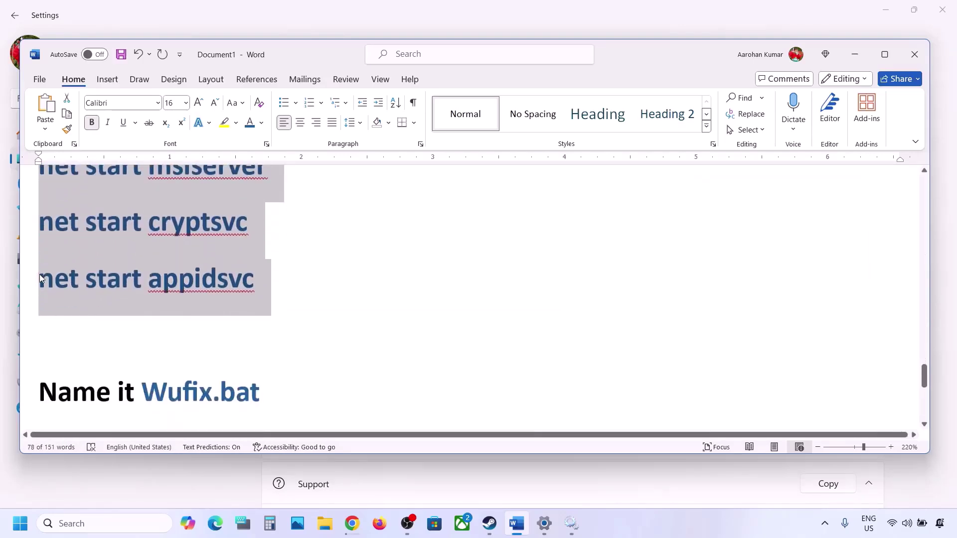
{"action": "right_click", "coordinate": [136, 253]}
{"action": "left_click", "coordinate": [177, 309]}
Open Notepad and paste the copied Windows Update reset commands into a blank file.
{"action": "left_click", "coordinate": [80, 523]}
{"action": "type", "text": "not"}
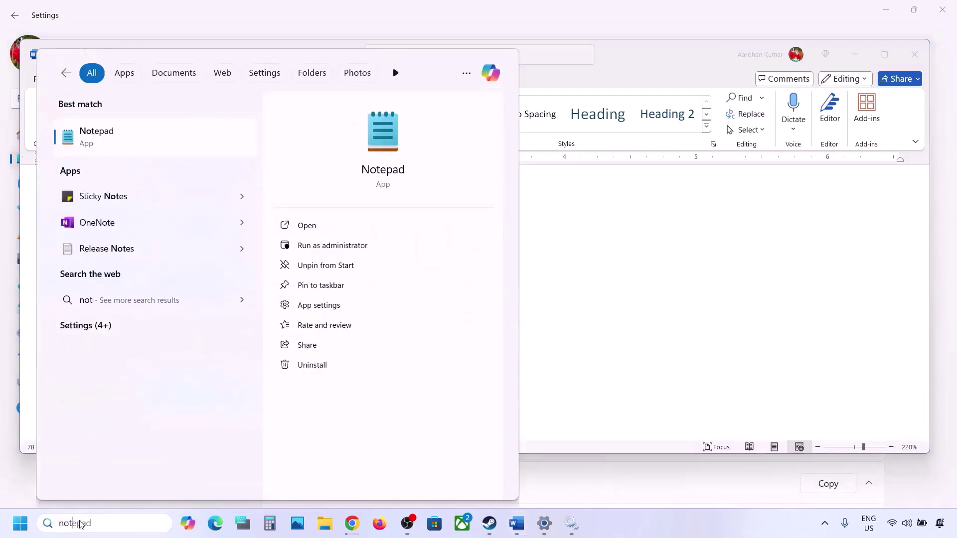
{"action": "type", "text": "ep"}
{"action": "key", "text": "Return"}
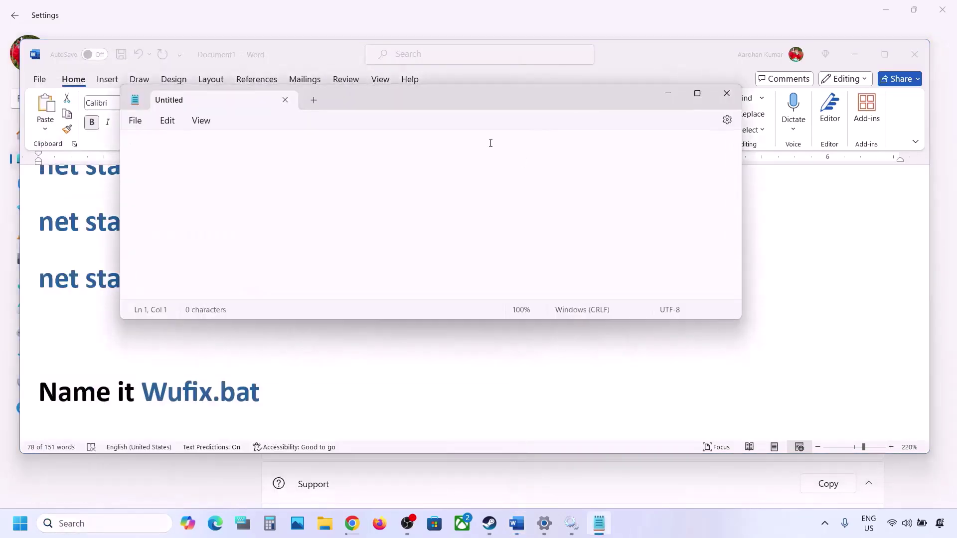
{"action": "key", "text": "ctrl+v"}
{"action": "scroll", "coordinate": [270, 233], "scroll_direction": "up", "scroll_amount": 4}
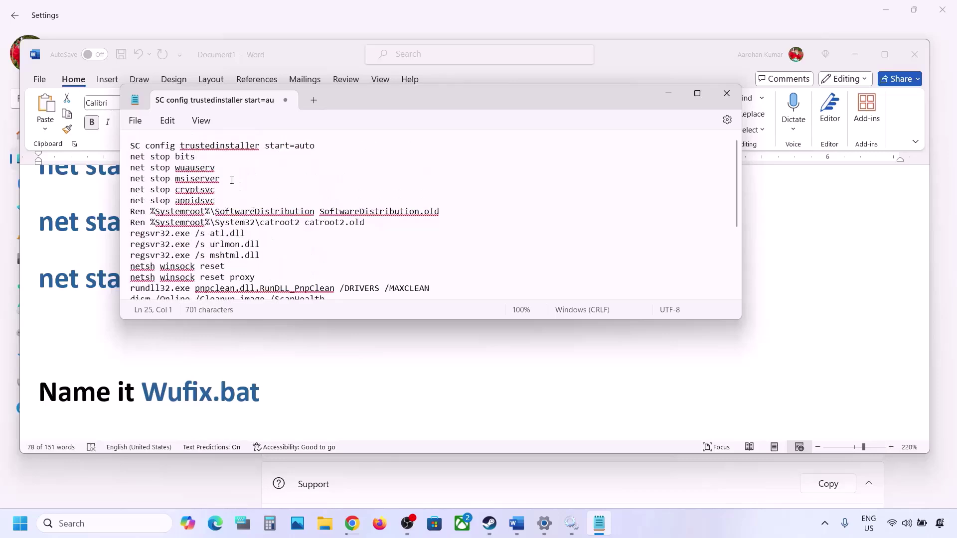
Save the Notepad script to the Desktop as Wufix.bat with file type All files, using the name given in Word, and close Notepad.
{"action": "left_click", "coordinate": [135, 121]}
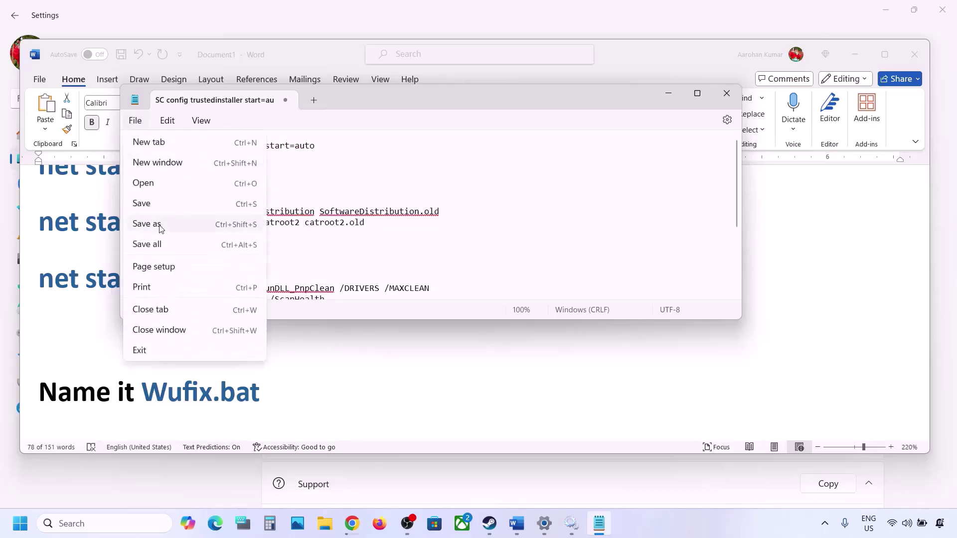
{"action": "left_click", "coordinate": [160, 225]}
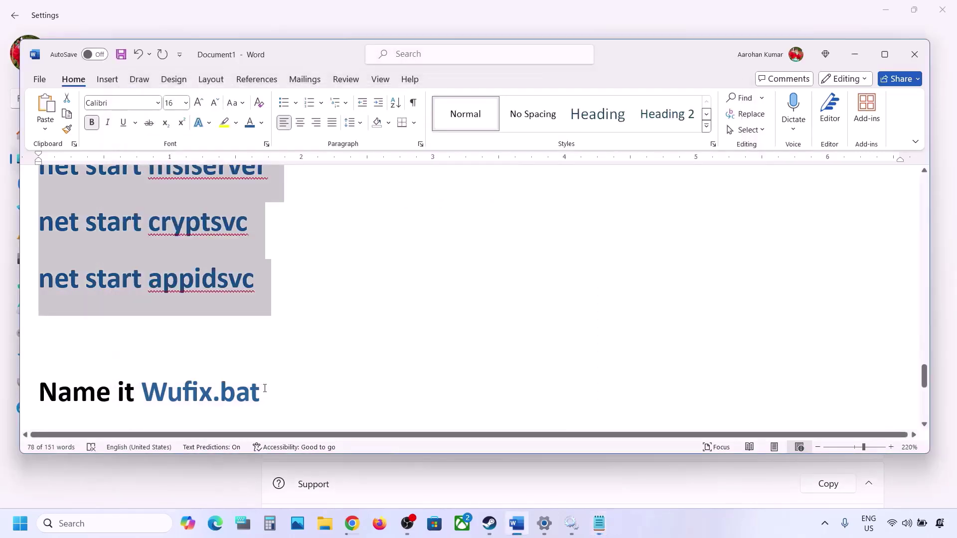
{"action": "left_click_drag", "start_coordinate": [264, 388], "coordinate": [177, 390]}
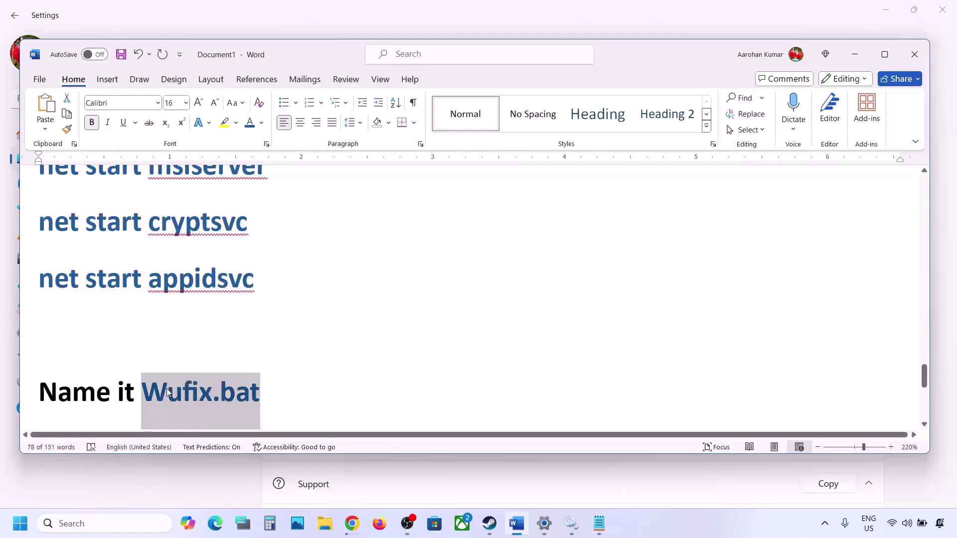
{"action": "left_click", "coordinate": [599, 524]}
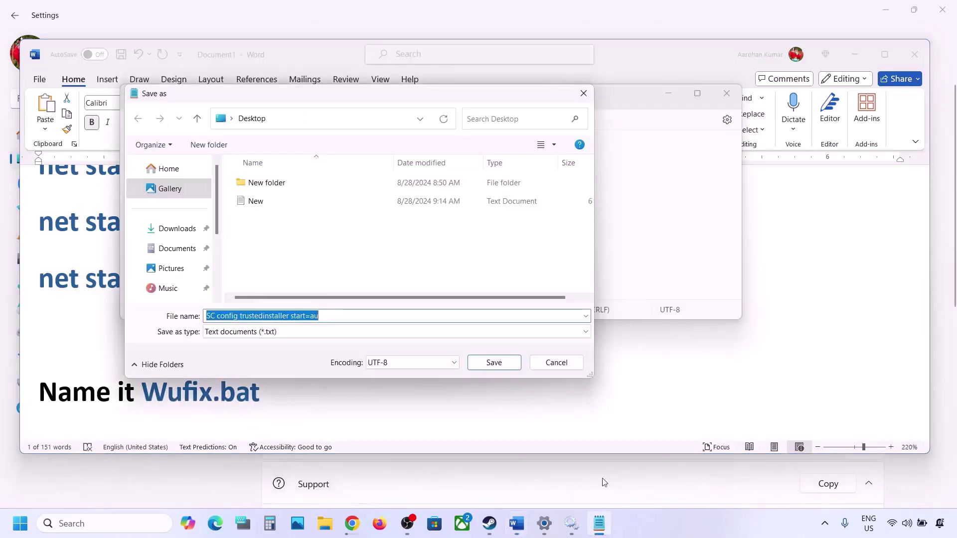
{"action": "key", "text": "ctrl+v"}
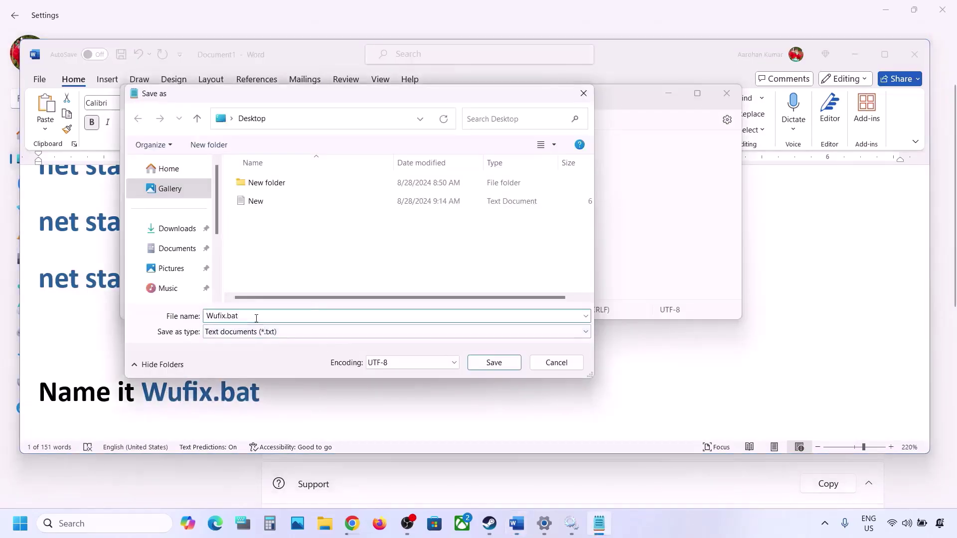
{"action": "left_click_drag", "start_coordinate": [256, 318], "coordinate": [194, 318]}
{"action": "left_click", "coordinate": [234, 332]}
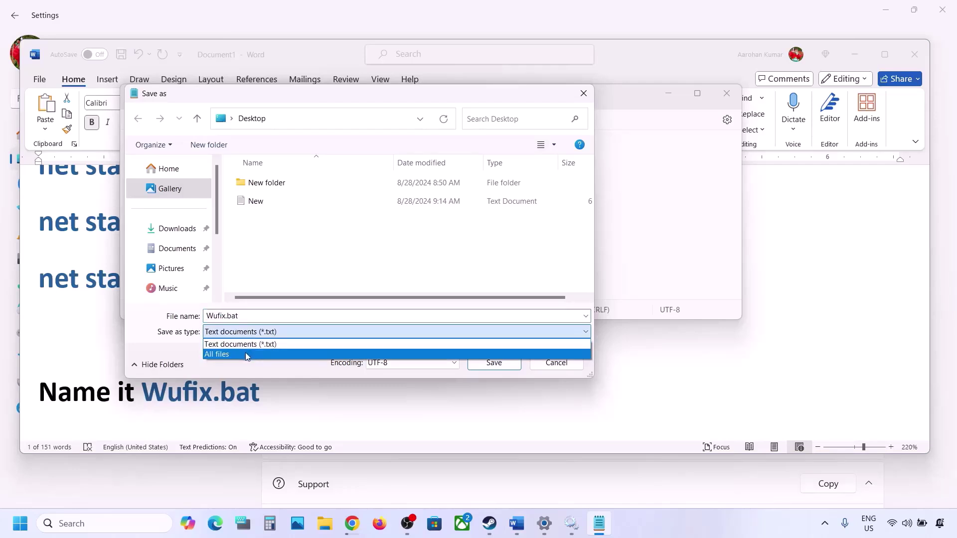
{"action": "left_click", "coordinate": [247, 354]}
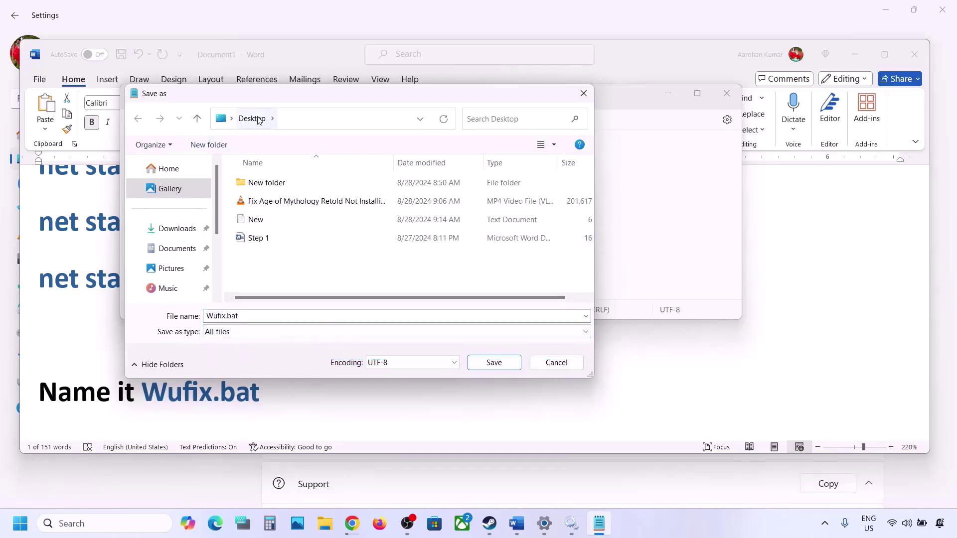
{"action": "left_click", "coordinate": [493, 362]}
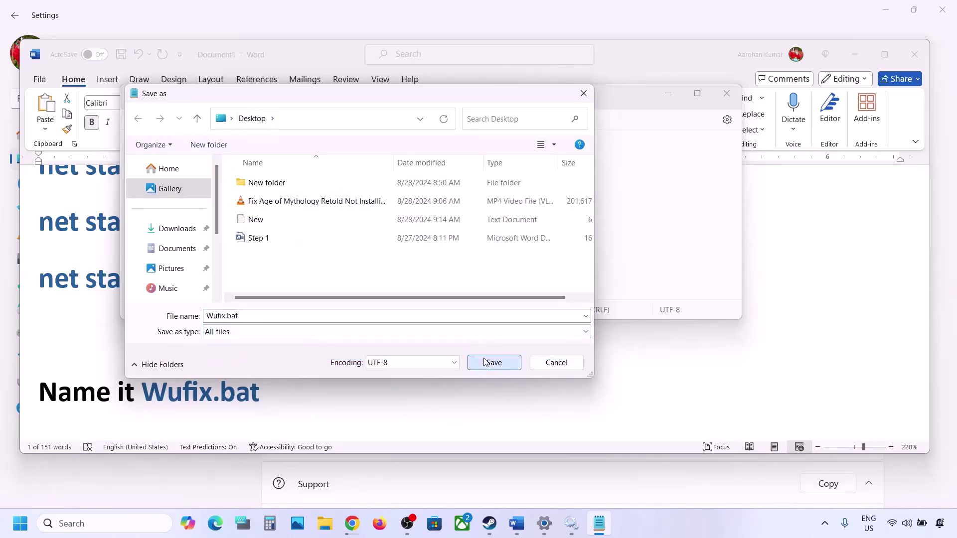
{"action": "left_click", "coordinate": [720, 99]}
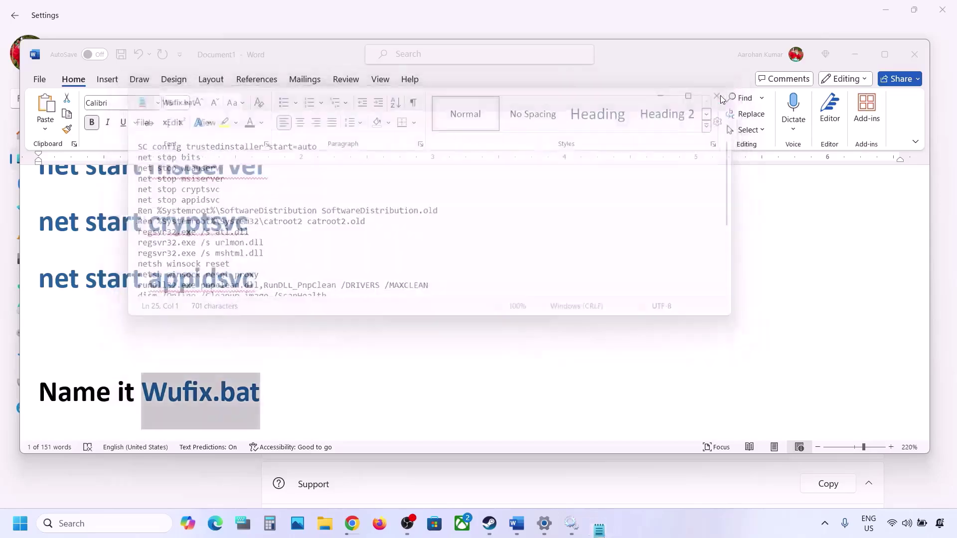
Show the desktop and run the Wufix batch file as administrator.
{"action": "key", "text": "super+d"}
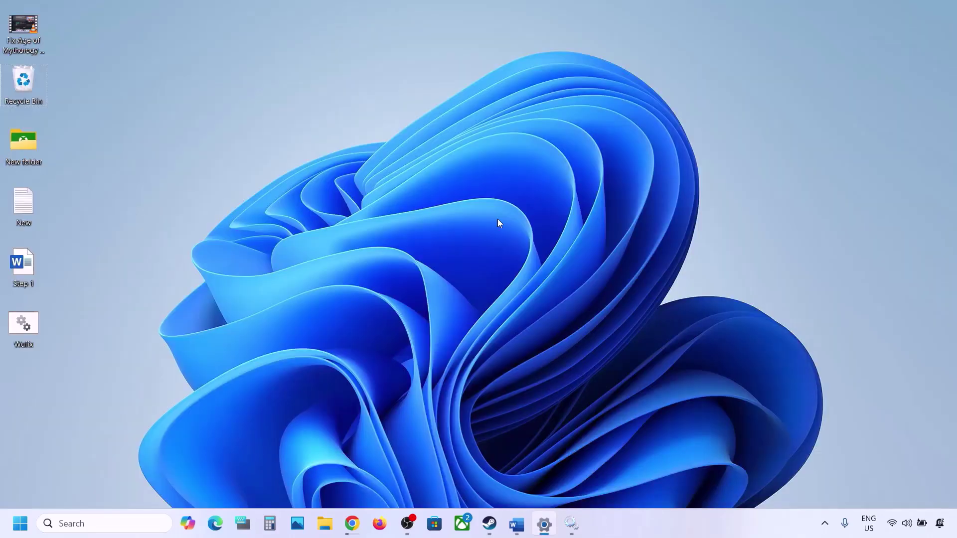
{"action": "left_click", "coordinate": [24, 331]}
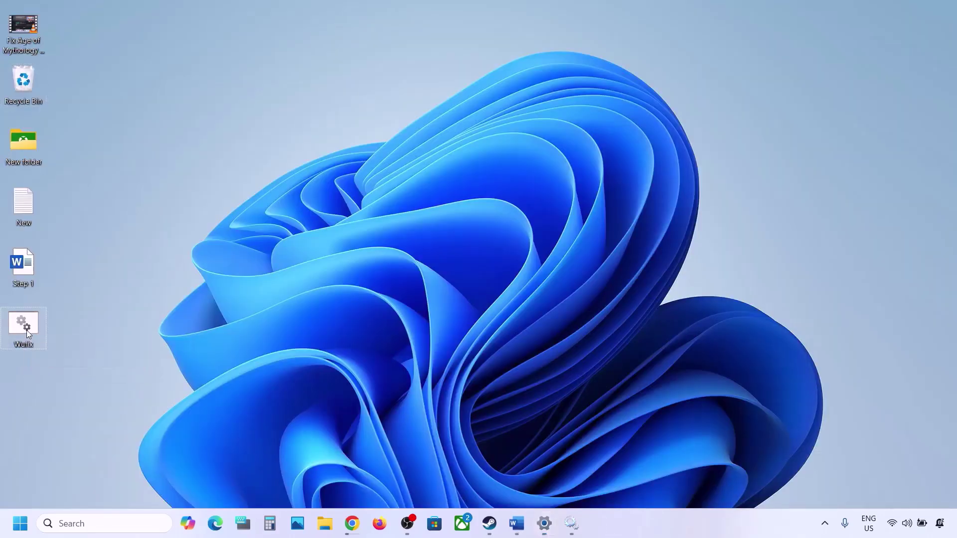
{"action": "right_click", "coordinate": [26, 329]}
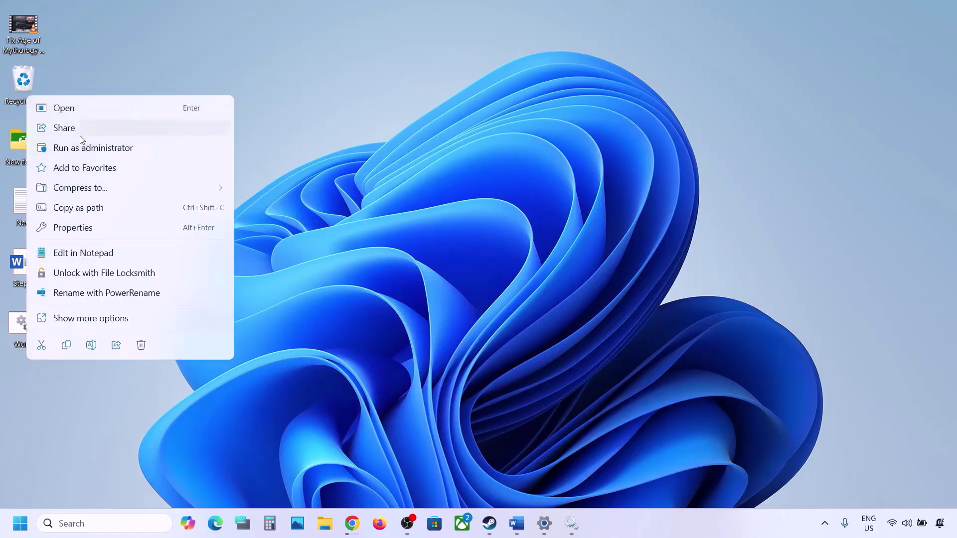
{"action": "left_click", "coordinate": [96, 147]}
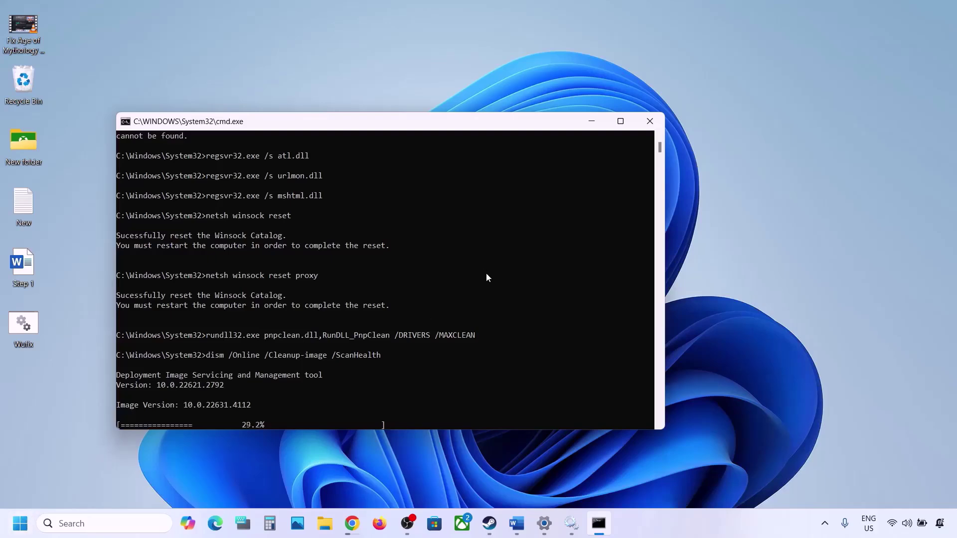
Return to the Word document and review the Step 6 Media Creation Tool instructions and the Windows 11 download link.
{"action": "left_click", "coordinate": [516, 523]}
{"action": "scroll", "coordinate": [386, 366], "scroll_direction": "down", "scroll_amount": 2}
{"action": "scroll", "coordinate": [387, 365], "scroll_direction": "down", "scroll_amount": 3}
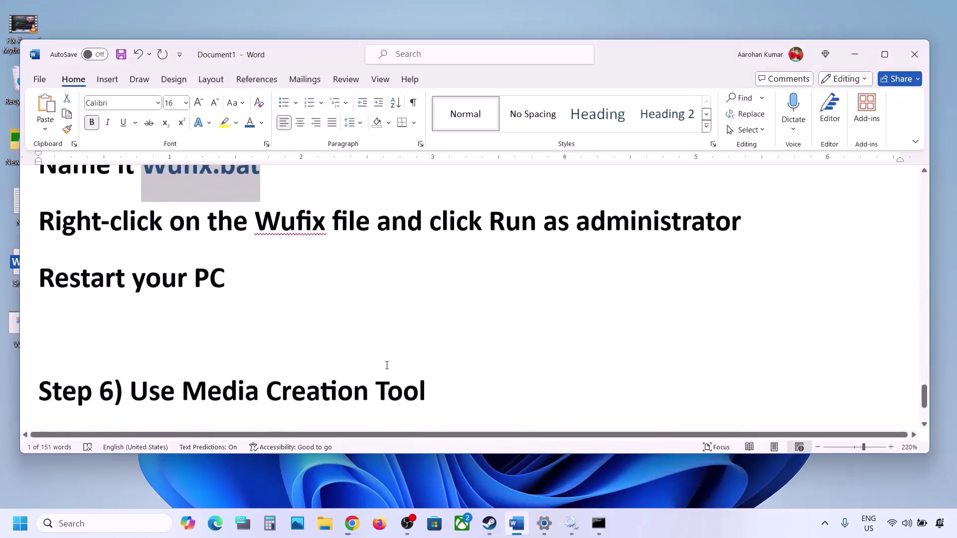
{"action": "scroll", "coordinate": [387, 365], "scroll_direction": "down", "scroll_amount": 1}
{"action": "scroll", "coordinate": [386, 365], "scroll_direction": "down", "scroll_amount": 1}
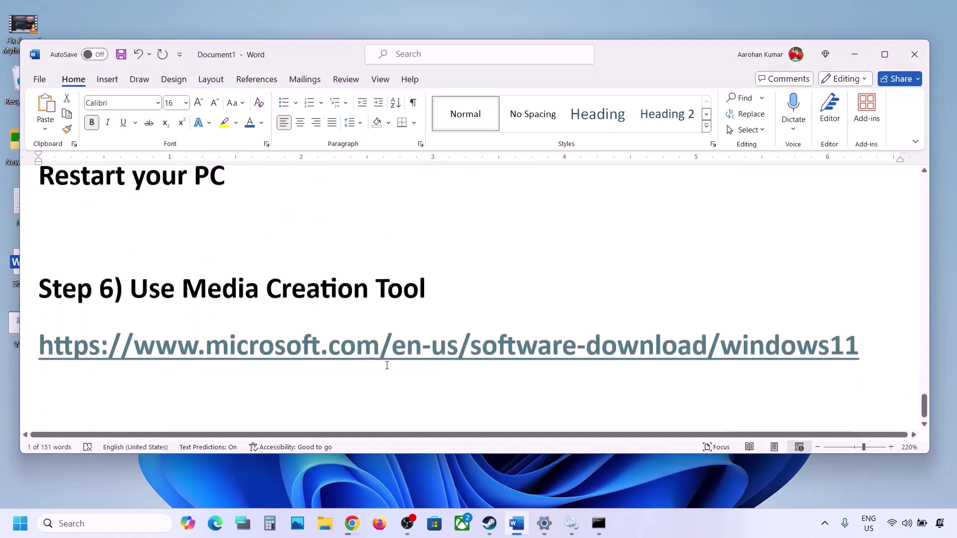
{"action": "left_click_drag", "start_coordinate": [142, 293], "coordinate": [412, 297]}
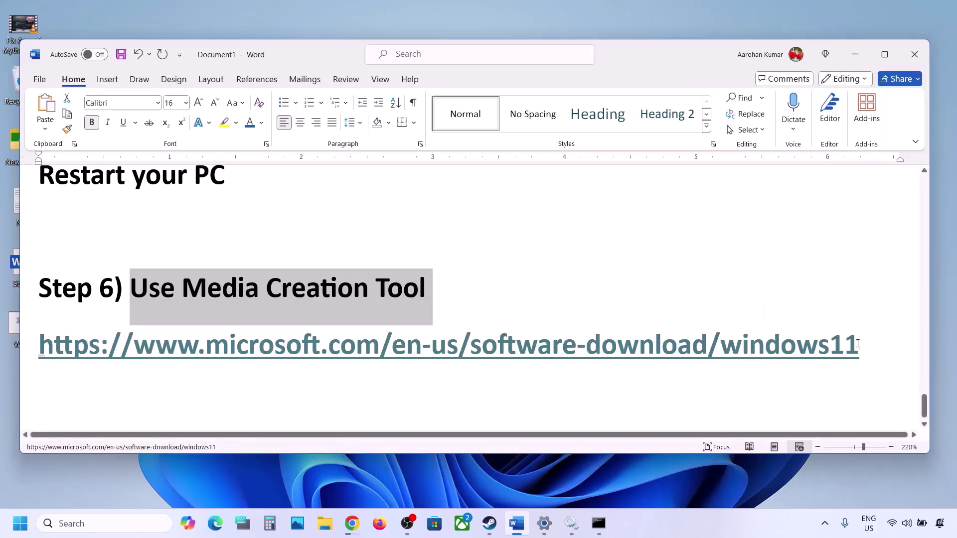
{"action": "left_click_drag", "start_coordinate": [857, 343], "coordinate": [35, 343]}
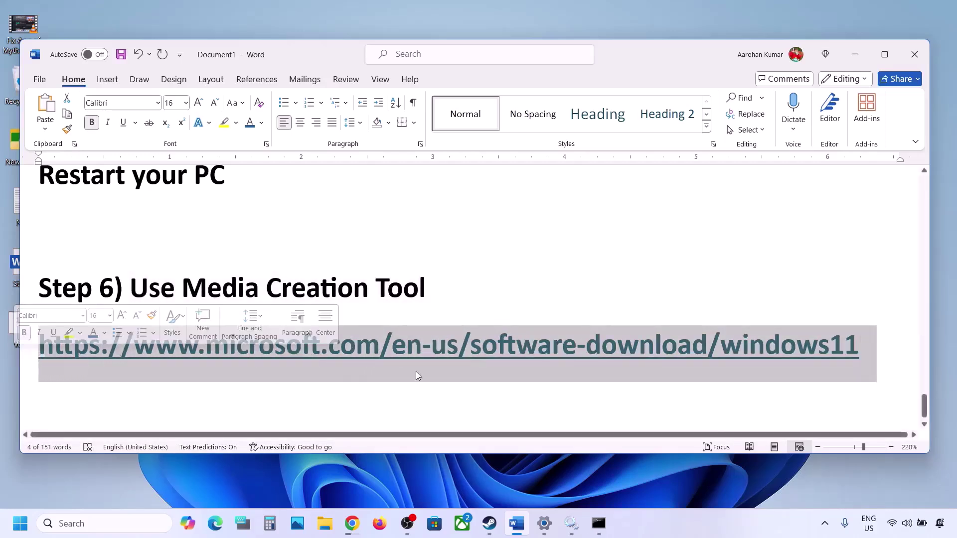
{"action": "left_click", "coordinate": [418, 376]}
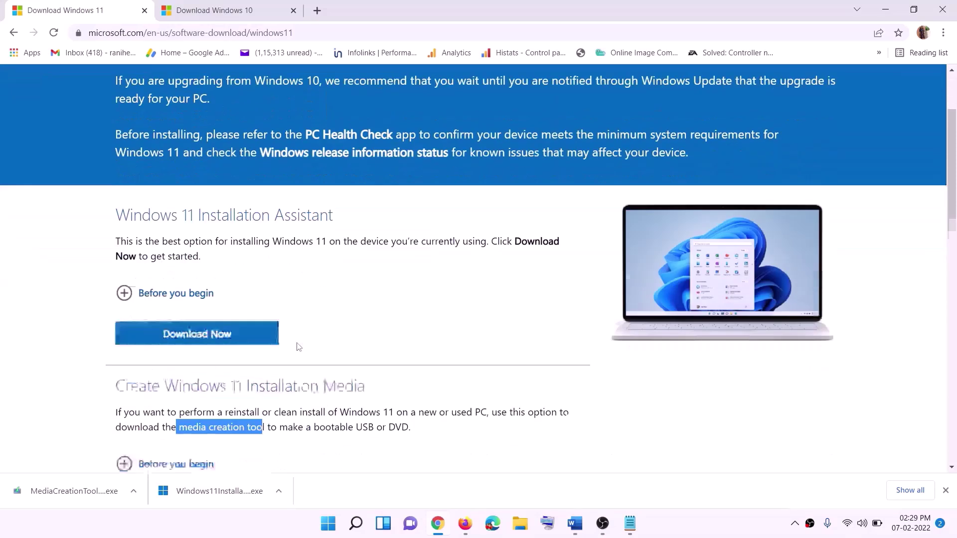
Download the media creation tool under Create Windows 11 Installation Media, launch it, and allow it to make changes.
{"action": "scroll", "coordinate": [298, 347], "scroll_direction": "down", "scroll_amount": 2}
{"action": "left_click_drag", "start_coordinate": [178, 297], "coordinate": [276, 296]}
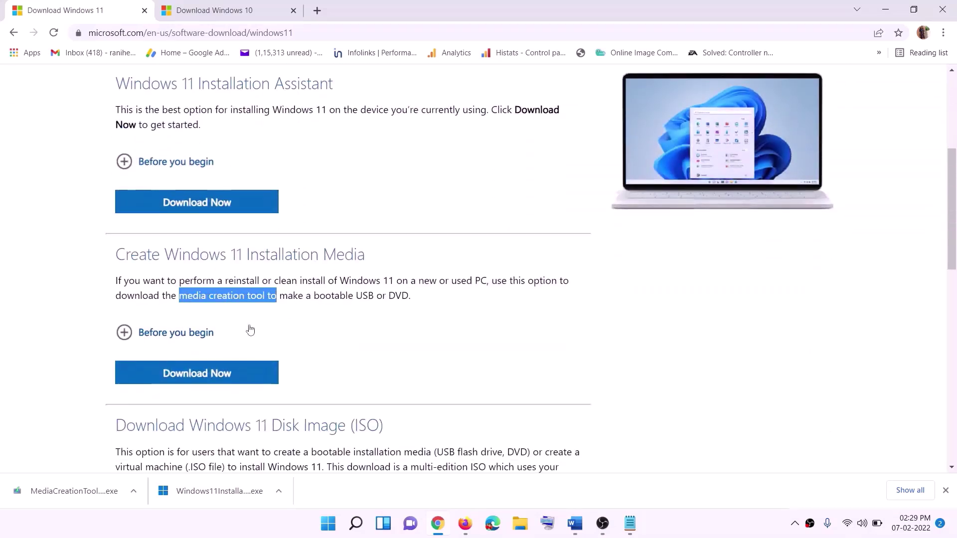
{"action": "left_click", "coordinate": [190, 379]}
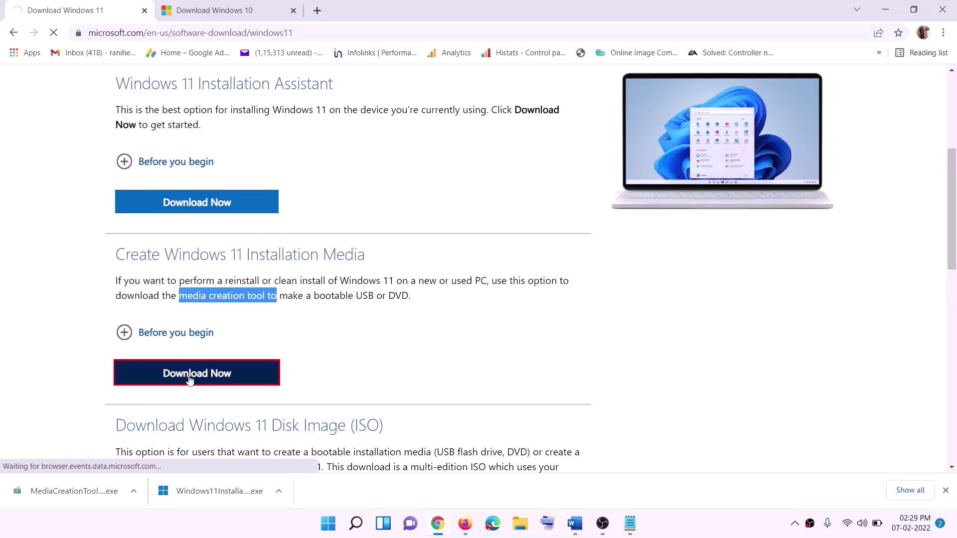
{"action": "left_click", "coordinate": [67, 497]}
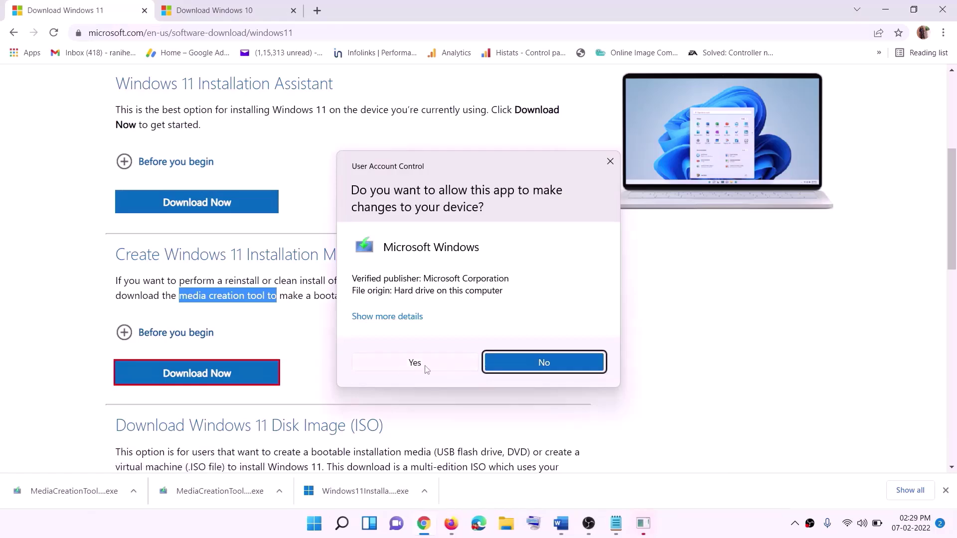
{"action": "left_click", "coordinate": [414, 362]}
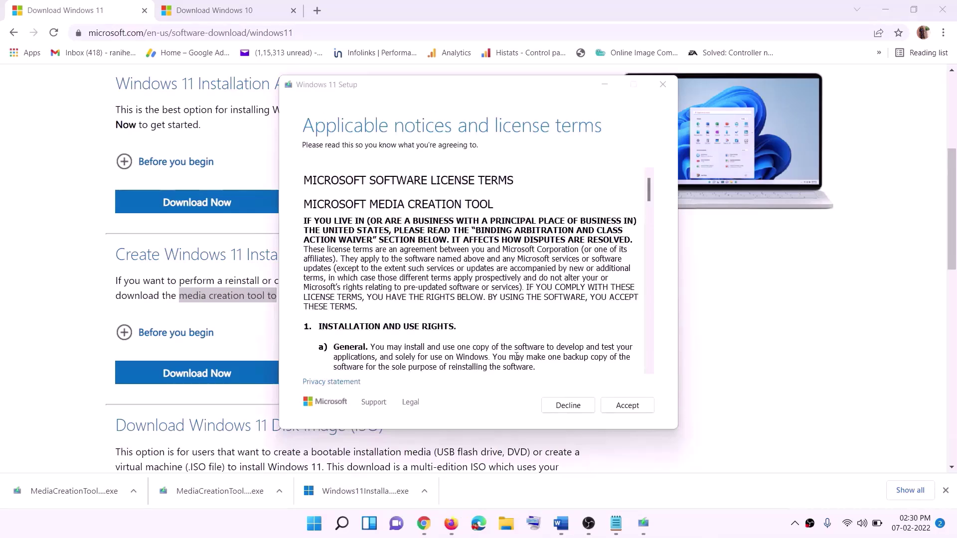
Accept the license terms, keep the recommended language and edition, choose ISO file, and save it to the Desktop as Windows.
{"action": "left_click", "coordinate": [623, 405]}
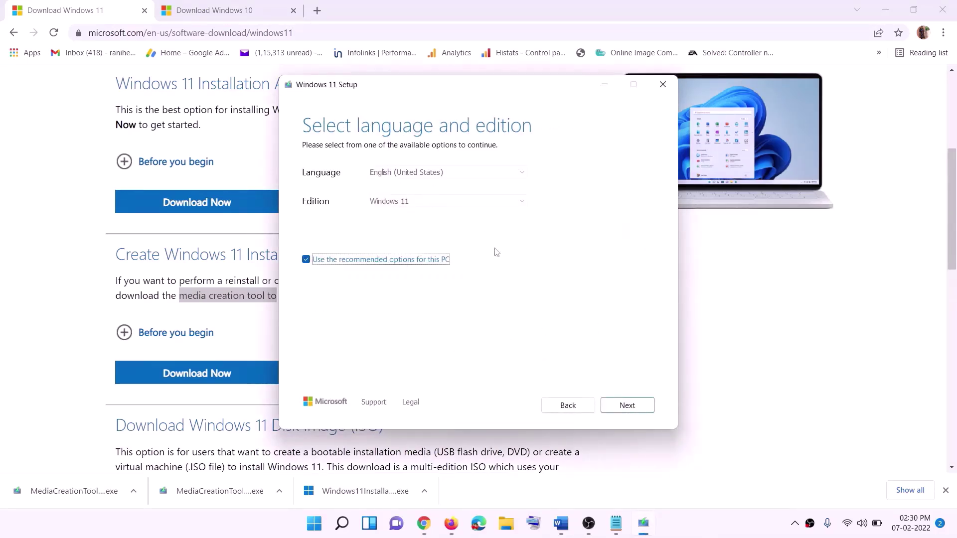
{"action": "left_click", "coordinate": [620, 404]}
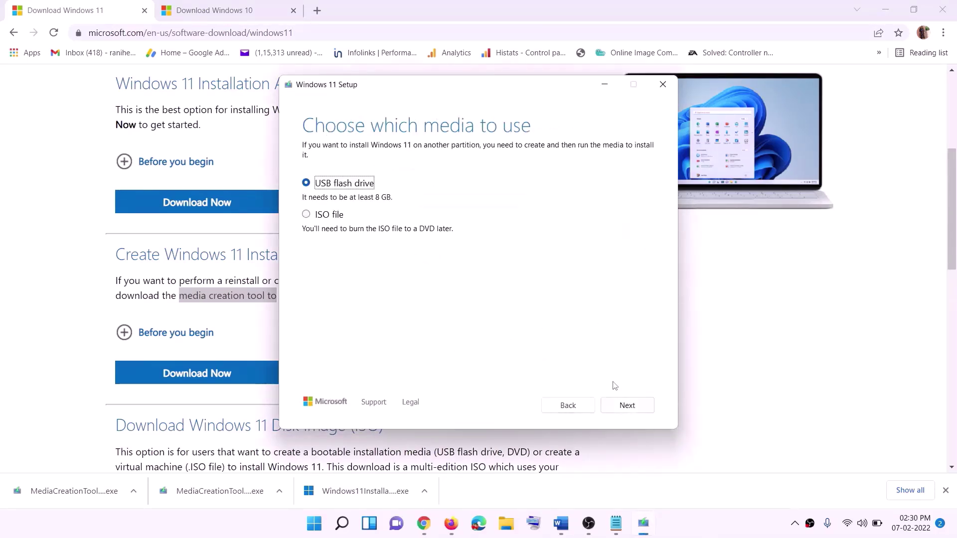
{"action": "left_click", "coordinate": [306, 214]}
{"action": "left_click", "coordinate": [625, 404]}
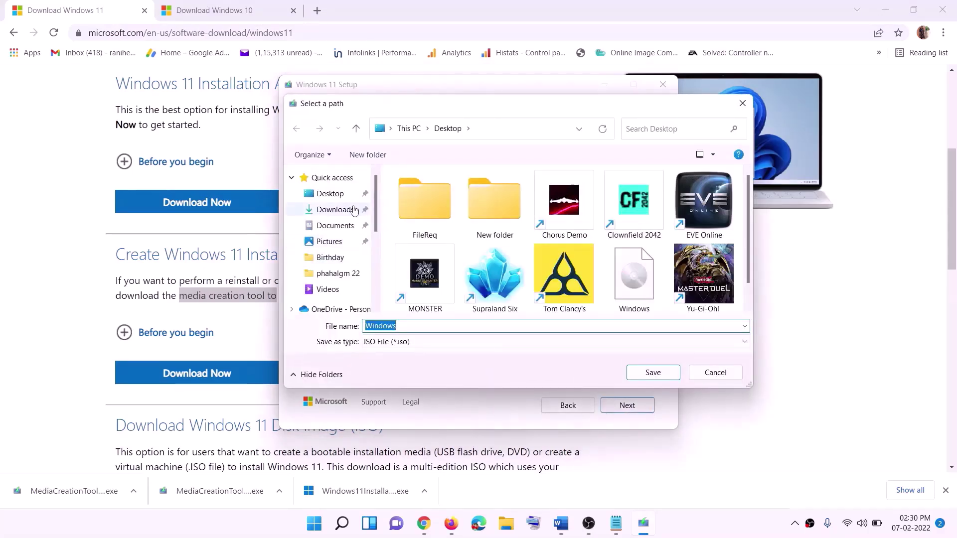
{"action": "left_click", "coordinate": [304, 199]}
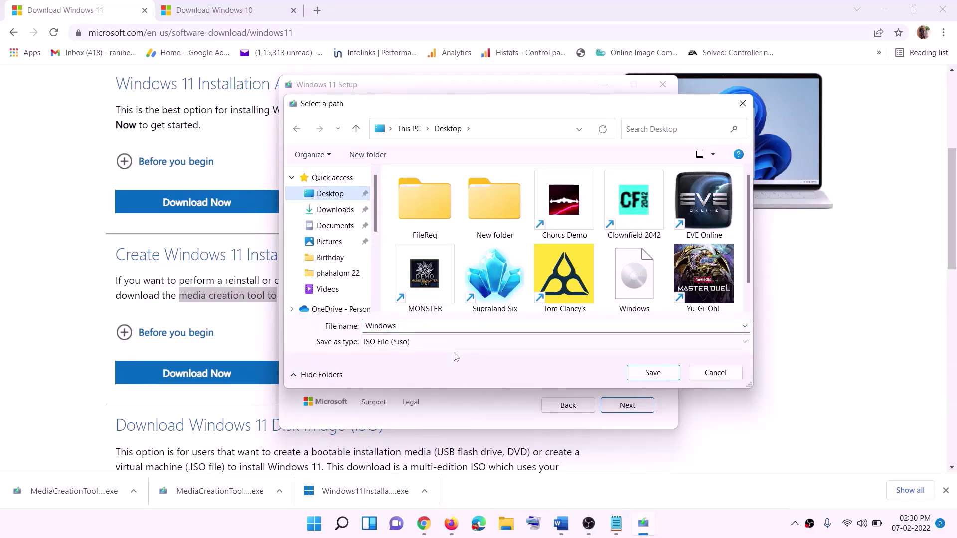
{"action": "left_click", "coordinate": [652, 373]}
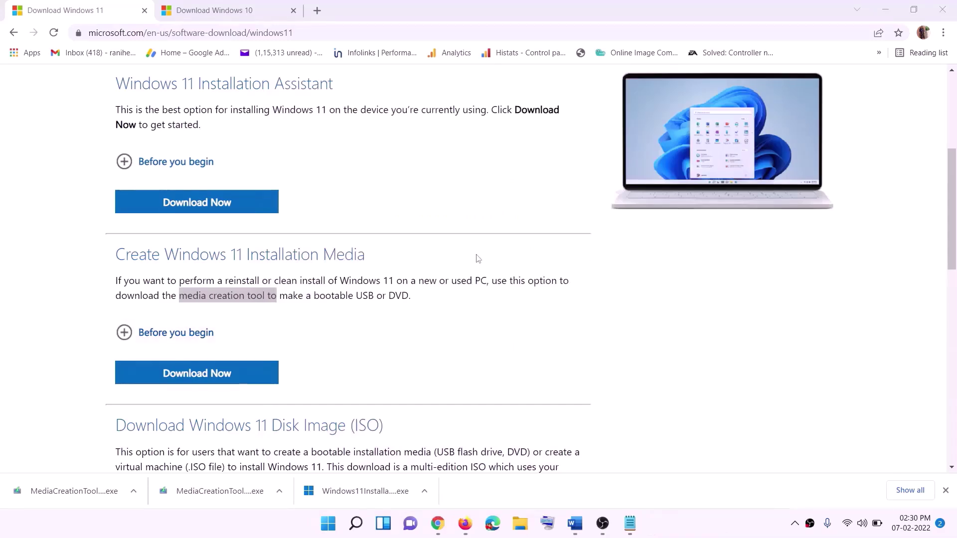
Show the desktop, move the Windows ISO file to a free spot, and open it to mount its contents.
{"action": "key", "text": "super+d"}
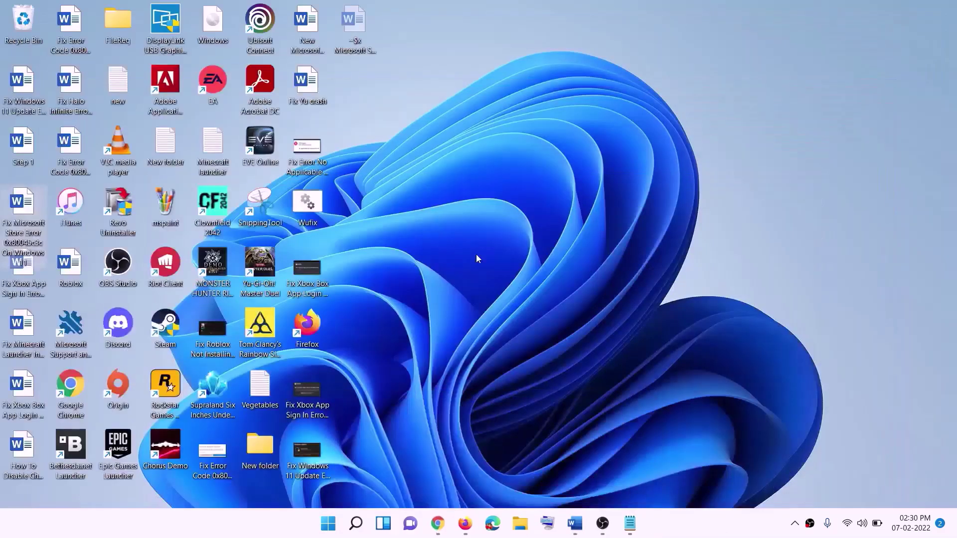
{"action": "left_click_drag", "start_coordinate": [218, 25], "coordinate": [384, 365]}
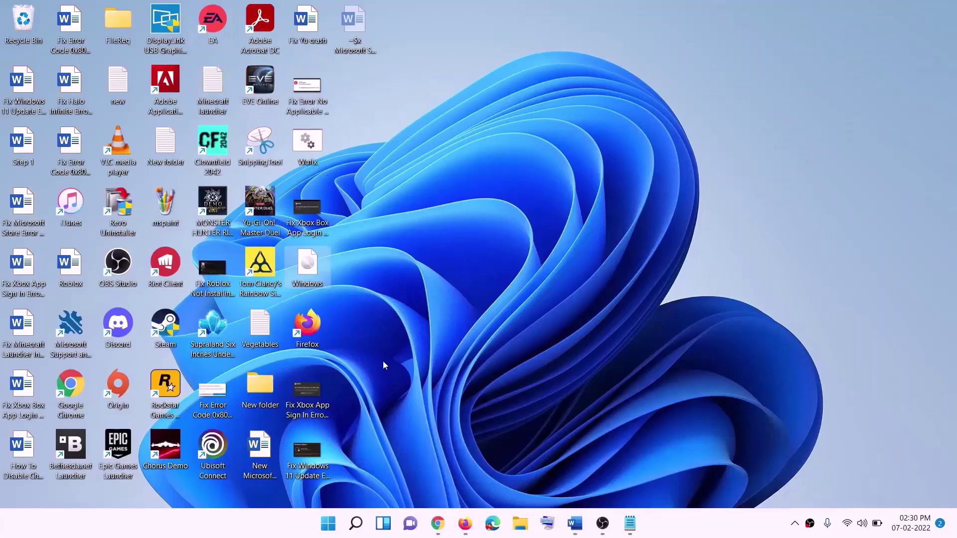
{"action": "double_click", "coordinate": [312, 271]}
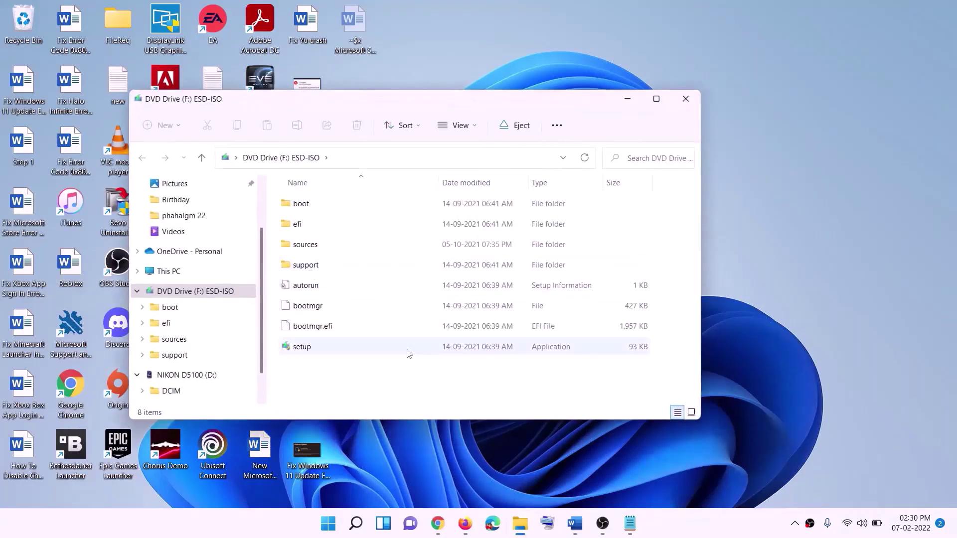
Run setup from the mounted ESD-ISO drive, allow it to make changes, and continue past the Install Windows 11 introduction.
{"action": "left_click", "coordinate": [303, 350]}
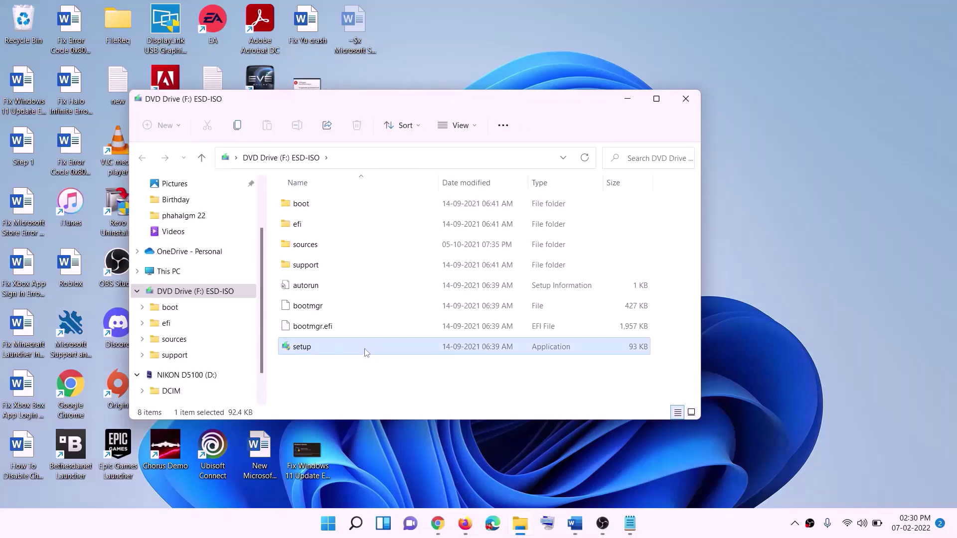
{"action": "double_click", "coordinate": [326, 346]}
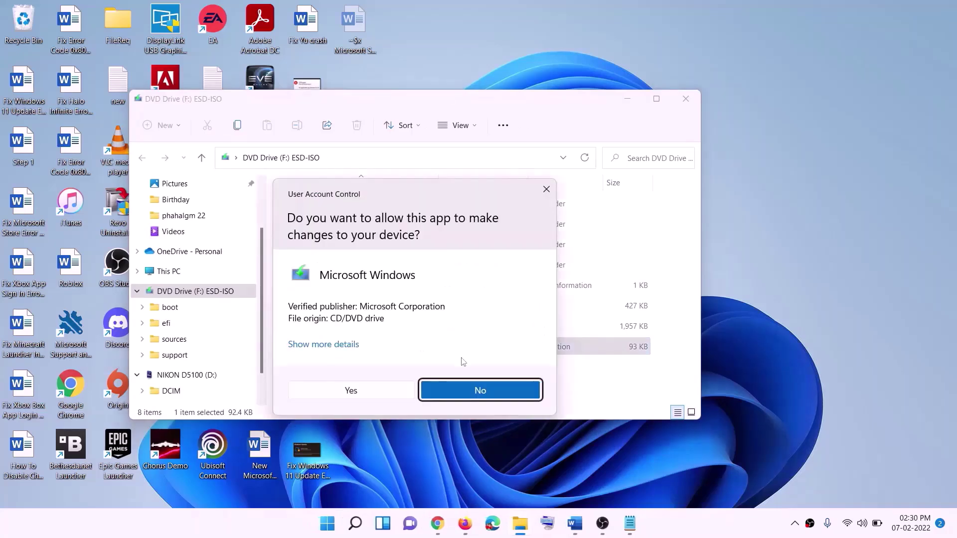
{"action": "left_click", "coordinate": [383, 388]}
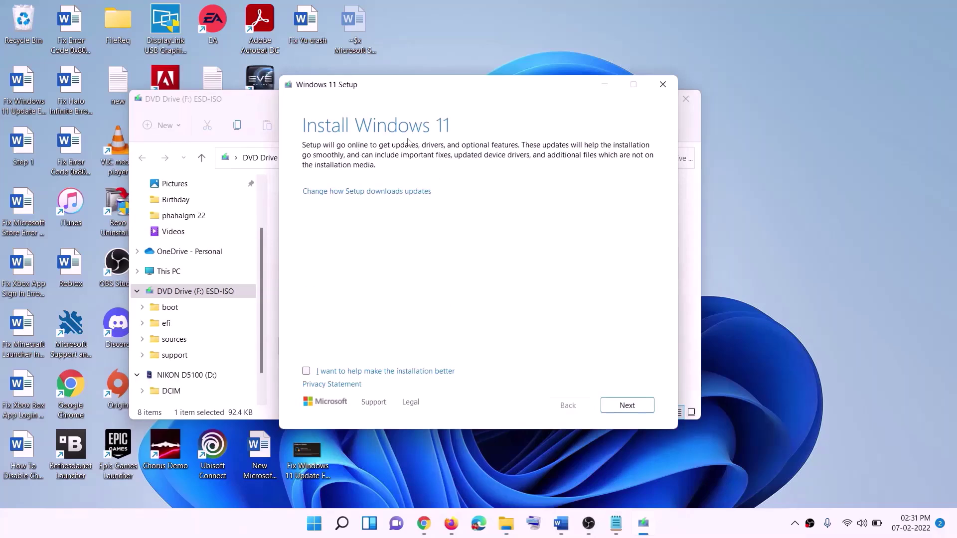
{"action": "left_click", "coordinate": [631, 405]}
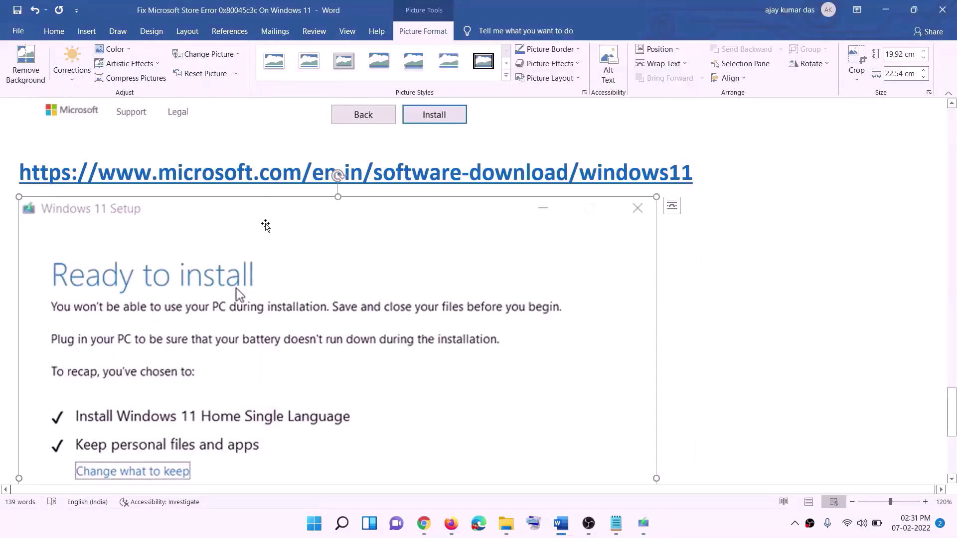
Review the Ready to install screenshot in the Word document, including the option to keep personal files and apps.
{"action": "scroll", "coordinate": [222, 250], "scroll_direction": "down", "scroll_amount": 1}
{"action": "scroll", "coordinate": [221, 249], "scroll_direction": "down", "scroll_amount": 3}
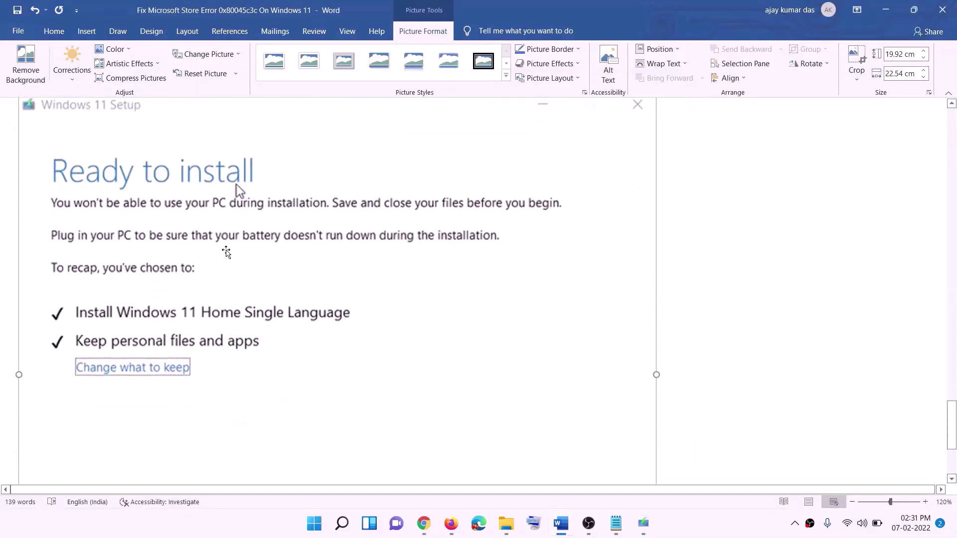
{"action": "scroll", "coordinate": [264, 196], "scroll_direction": "down", "scroll_amount": 1}
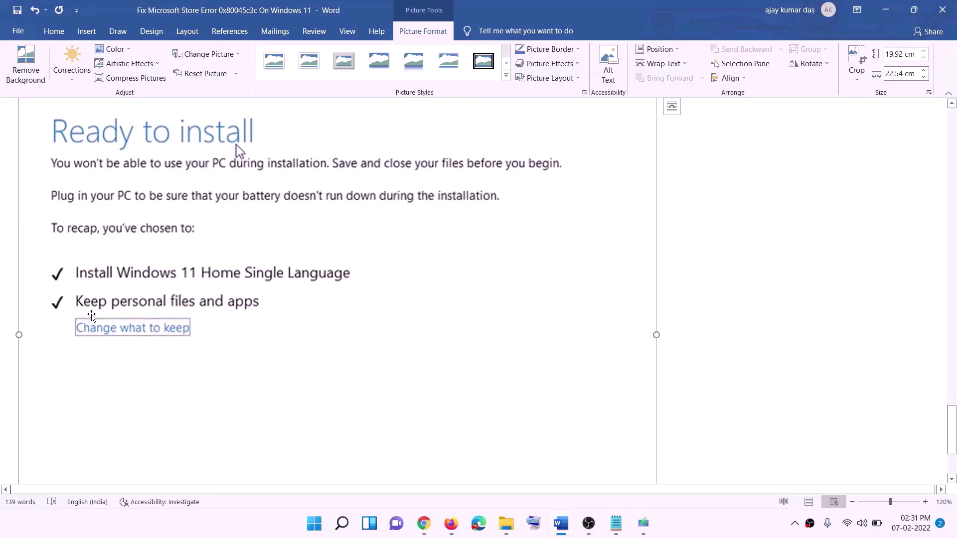
{"action": "scroll", "coordinate": [450, 348], "scroll_direction": "down", "scroll_amount": 3}
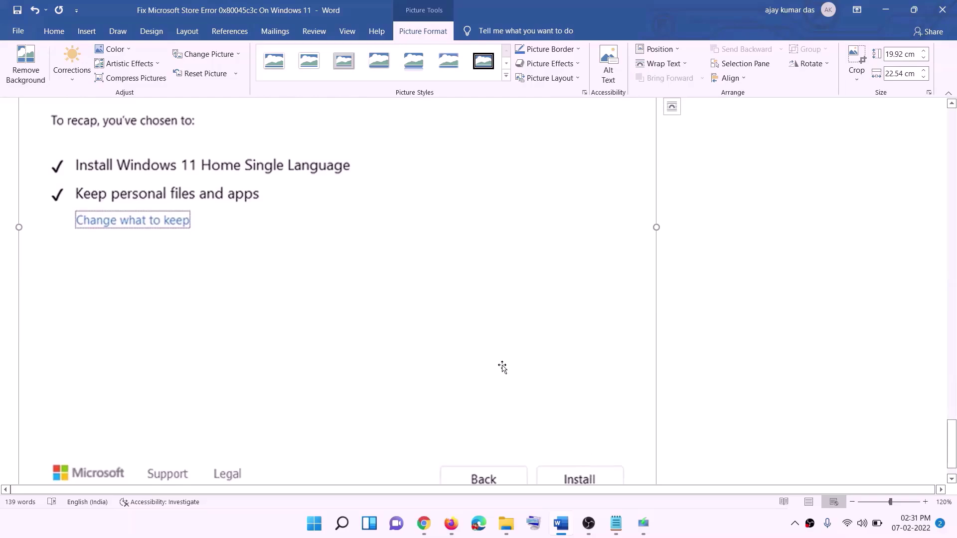
{"action": "scroll", "coordinate": [502, 367], "scroll_direction": "up", "scroll_amount": 7}
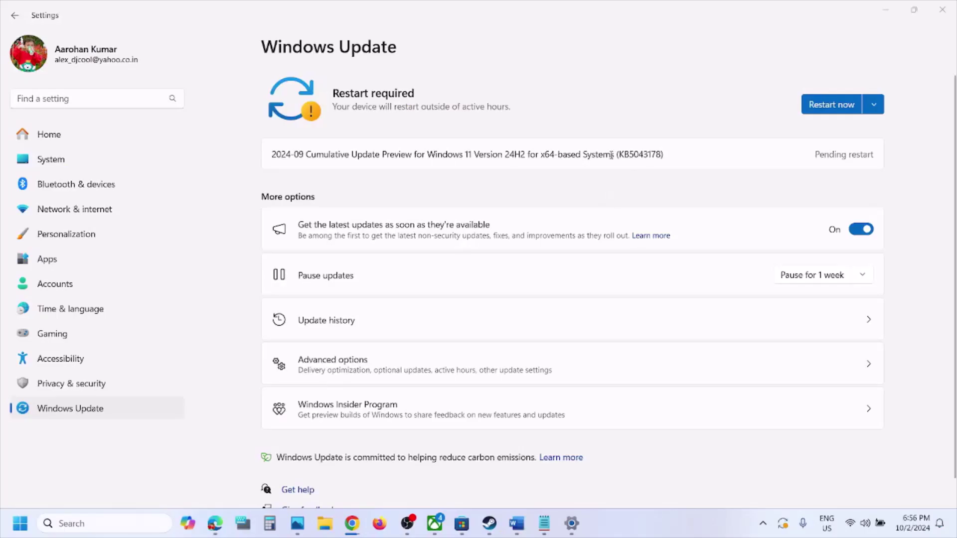
Highlight the KB5043178 update number on the Windows Update page in Settings.
{"action": "double_click", "coordinate": [623, 155]}
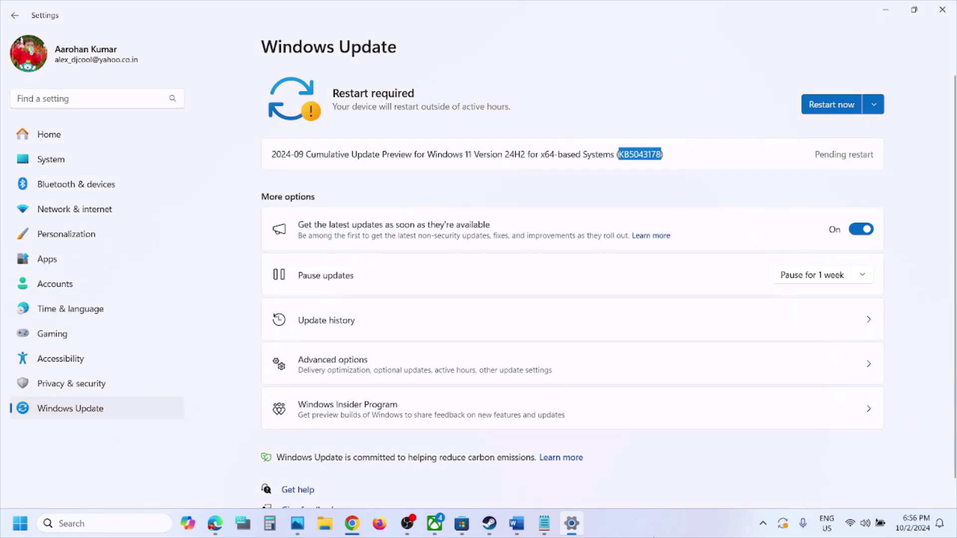
{"action": "left_click", "coordinate": [653, 536]}
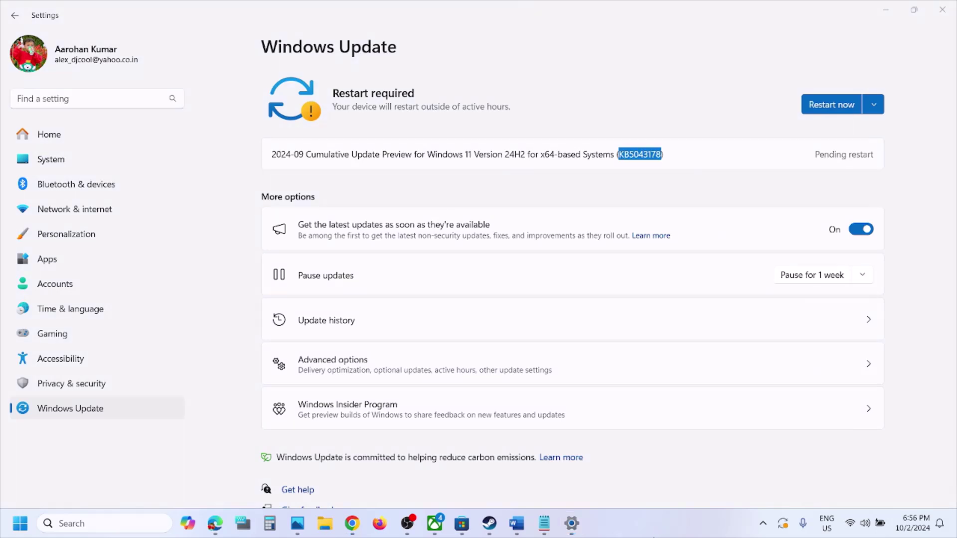